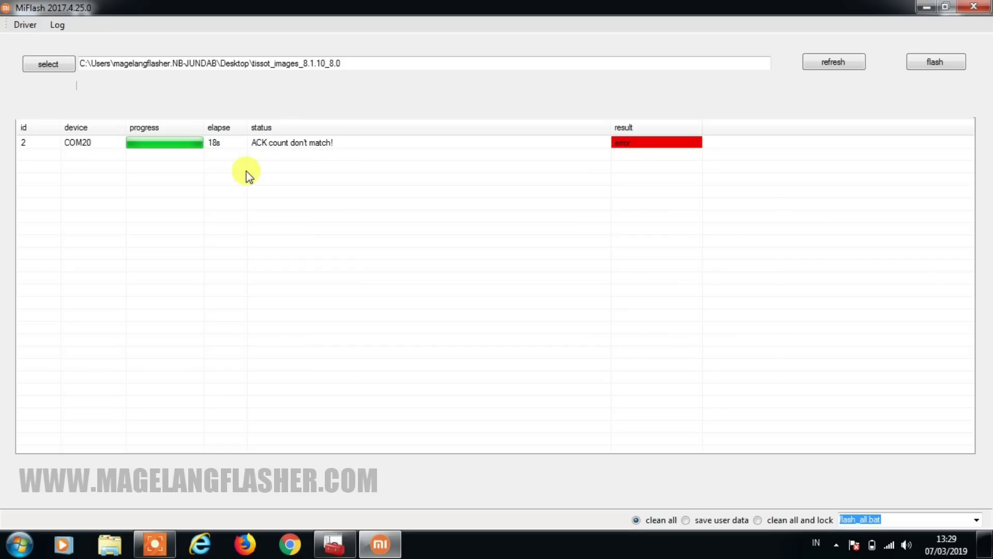
# Refresh the connected device list and disconnect the computer from its wireless network
pyautogui.click(247, 175)
pyautogui.click(813, 63)
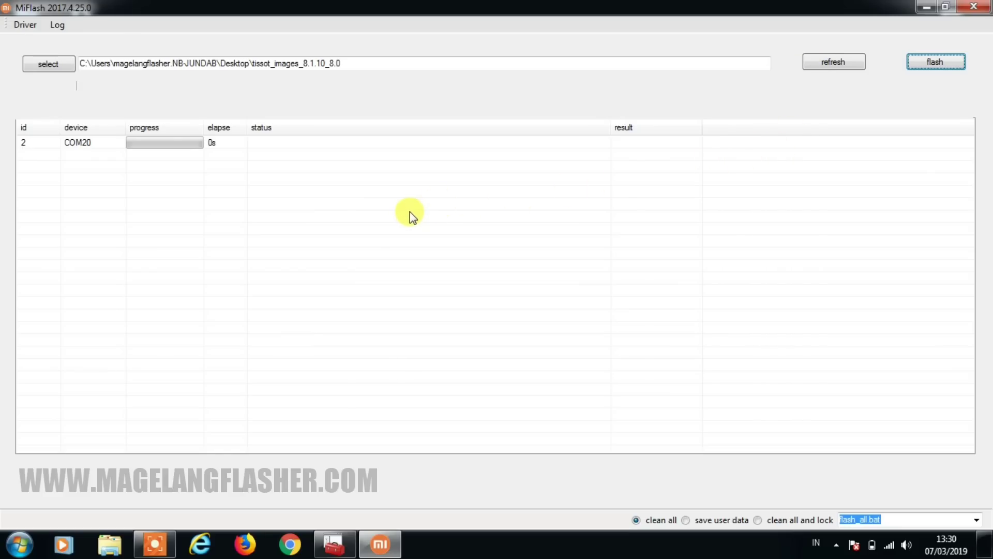
pyautogui.click(890, 547)
pyautogui.click(876, 329)
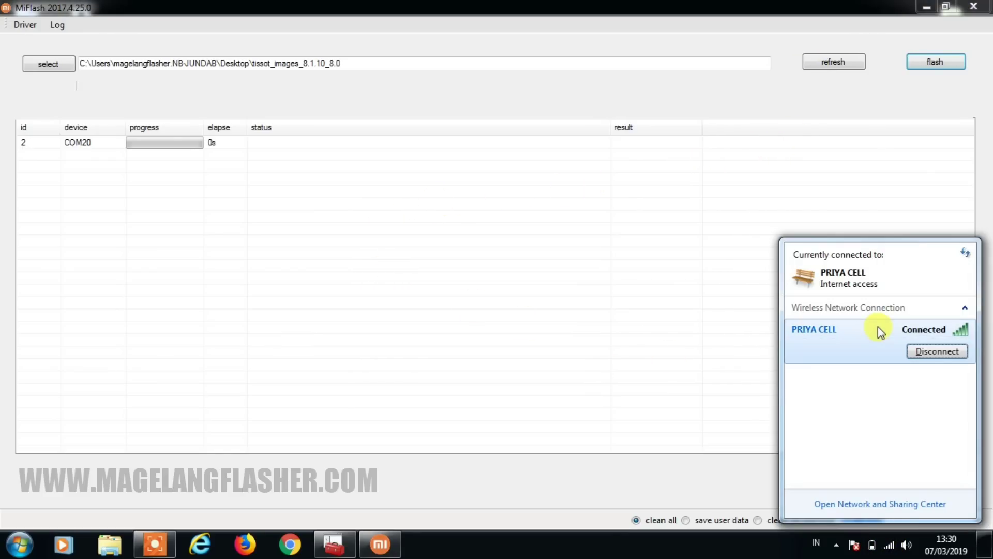
pyautogui.click(936, 354)
pyautogui.click(274, 257)
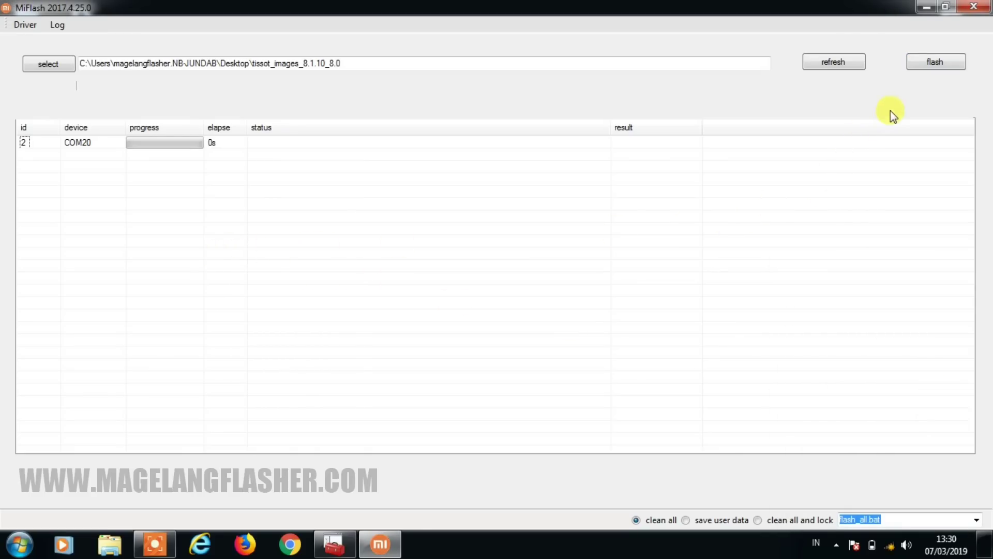
# Try to flash the tissot_images_8.1.10_8.0 firmware to the device on COM20, and close the flashing tool
pyautogui.click(918, 63)
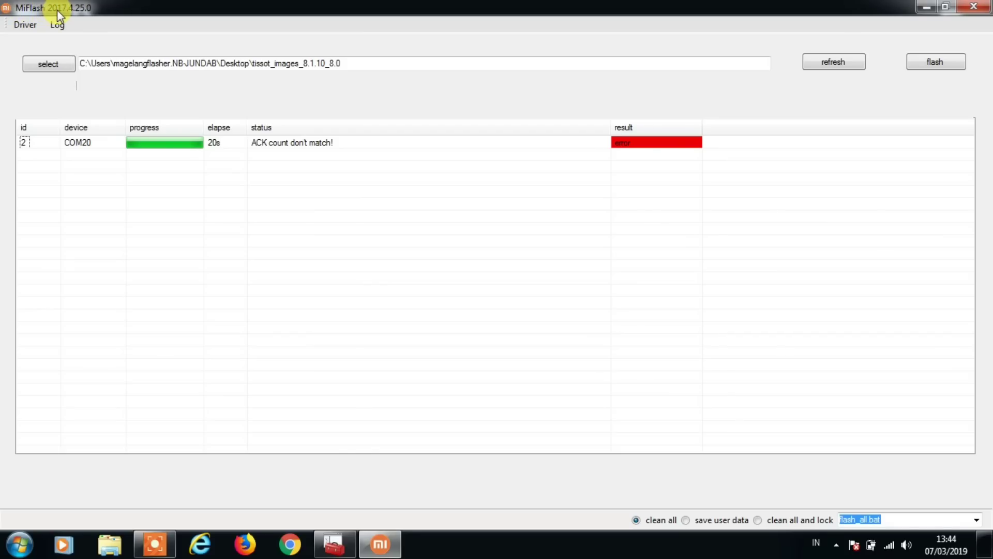
pyautogui.click(973, 10)
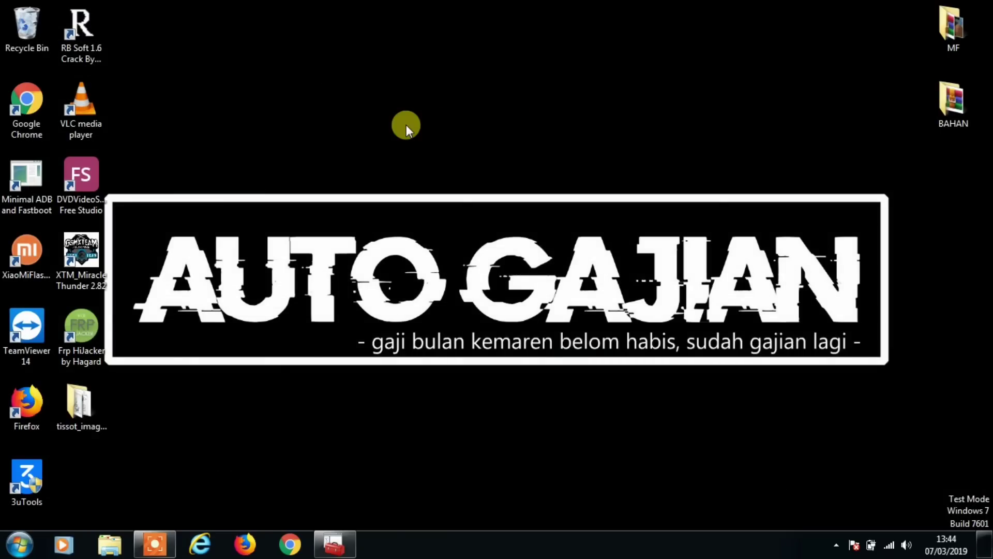
# Extract the MiFlashSetup-Beta archive in place inside the Compressed subfolder of Downloads
pyautogui.click(110, 544)
pyautogui.click(282, 117)
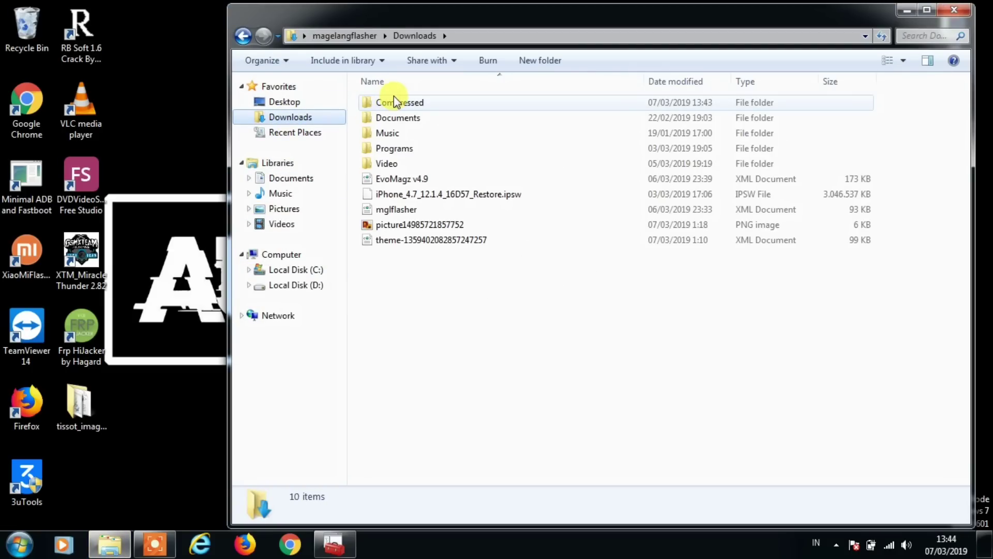
pyautogui.doubleClick(397, 102)
pyautogui.click(431, 103)
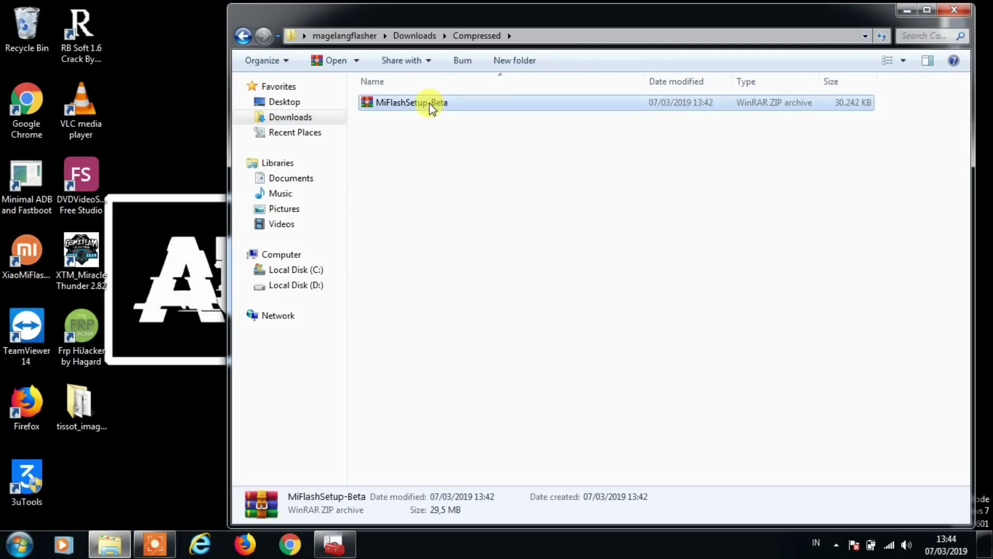
pyautogui.rightClick(435, 106)
pyautogui.click(463, 160)
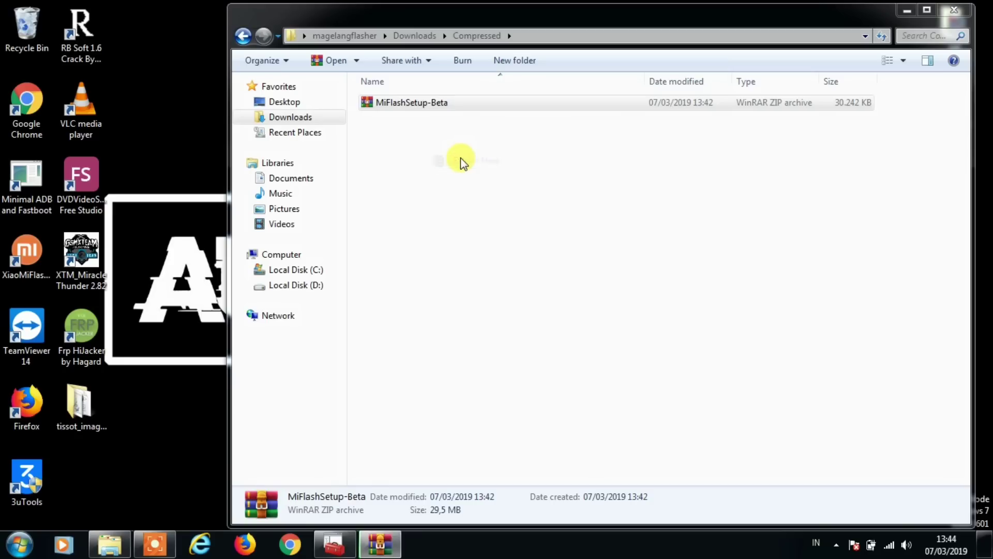
# Try to install XiaoMiFlash for everyone from the extracted MiFlashSetup-Beta installer, keeping the default folder C:\XiaoMi\XiaoMiFlash\
pyautogui.click(426, 107)
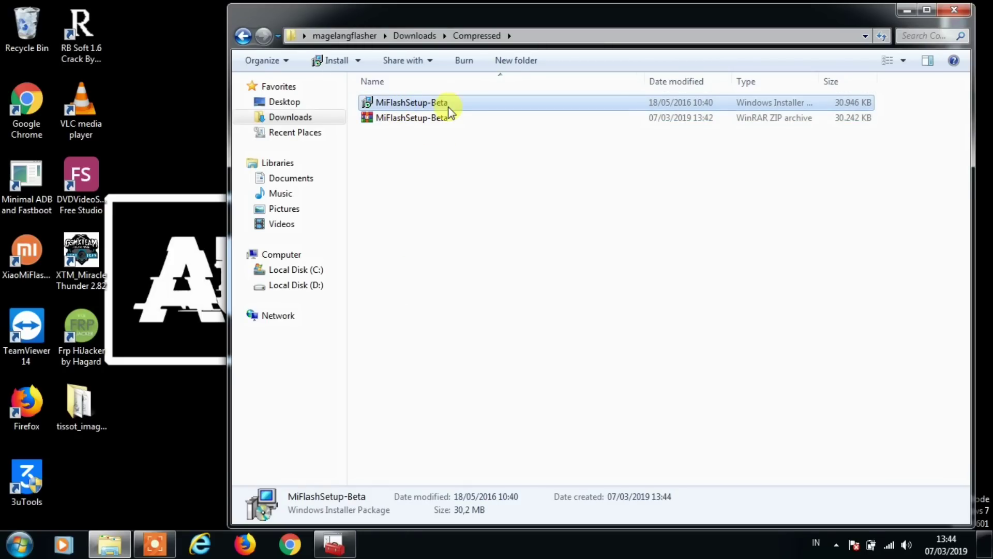
pyautogui.doubleClick(420, 104)
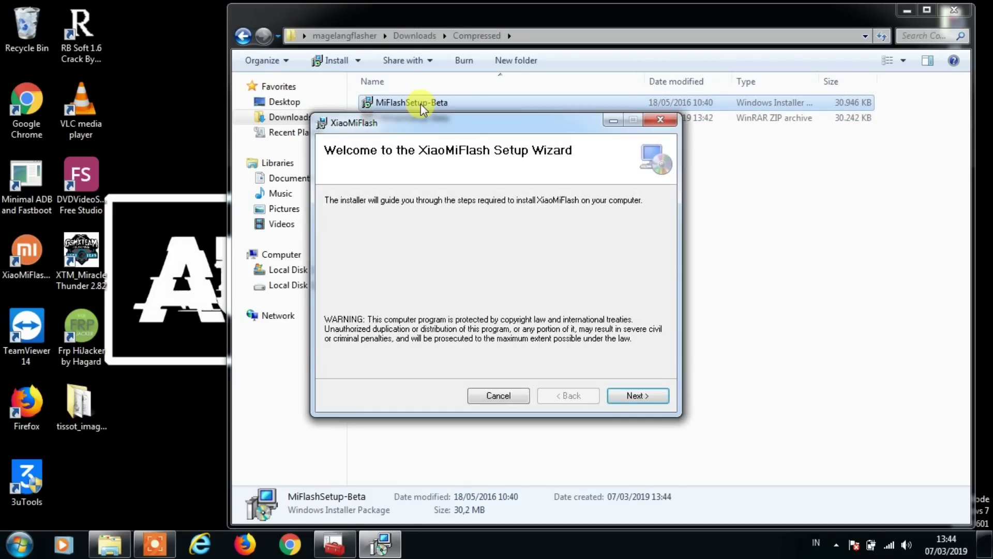
pyautogui.click(627, 397)
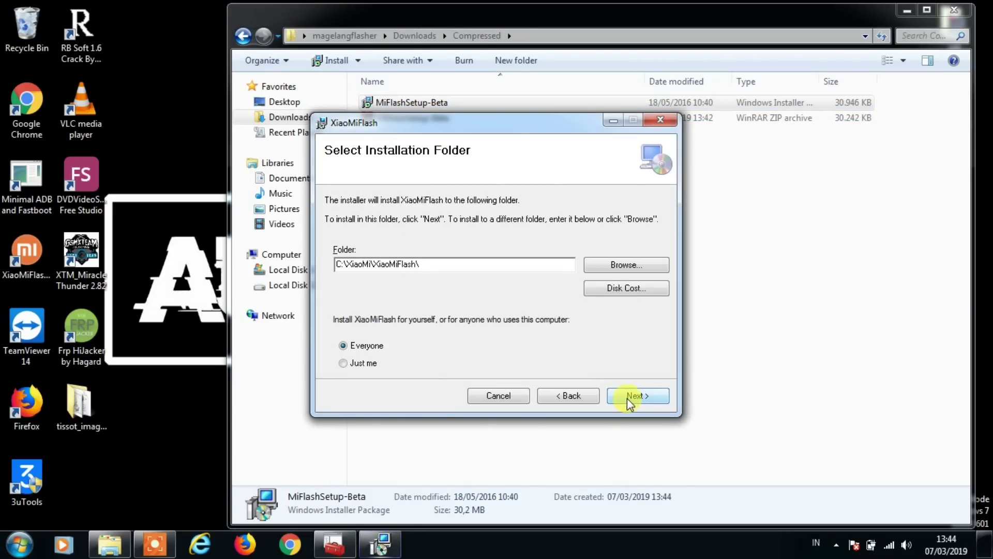
pyautogui.click(629, 397)
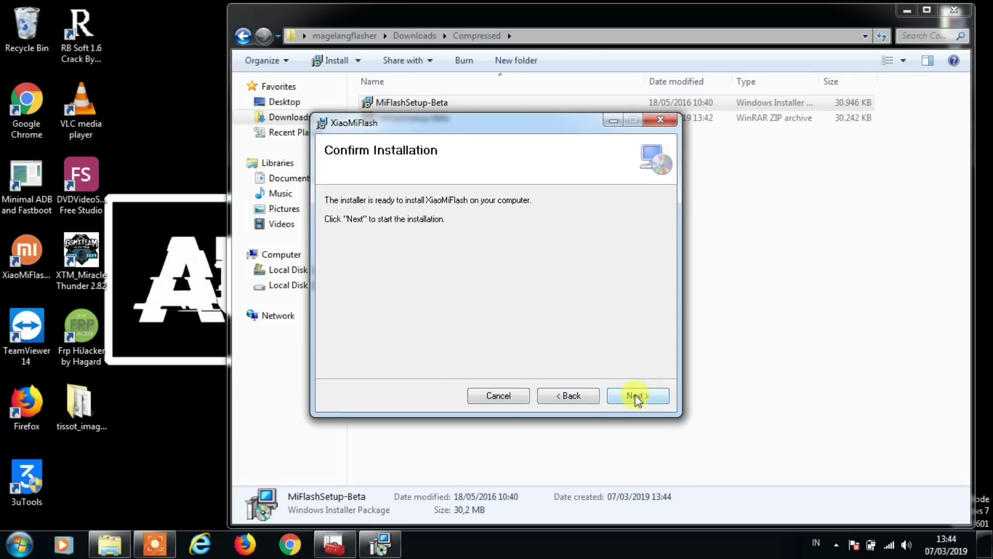
pyautogui.click(636, 397)
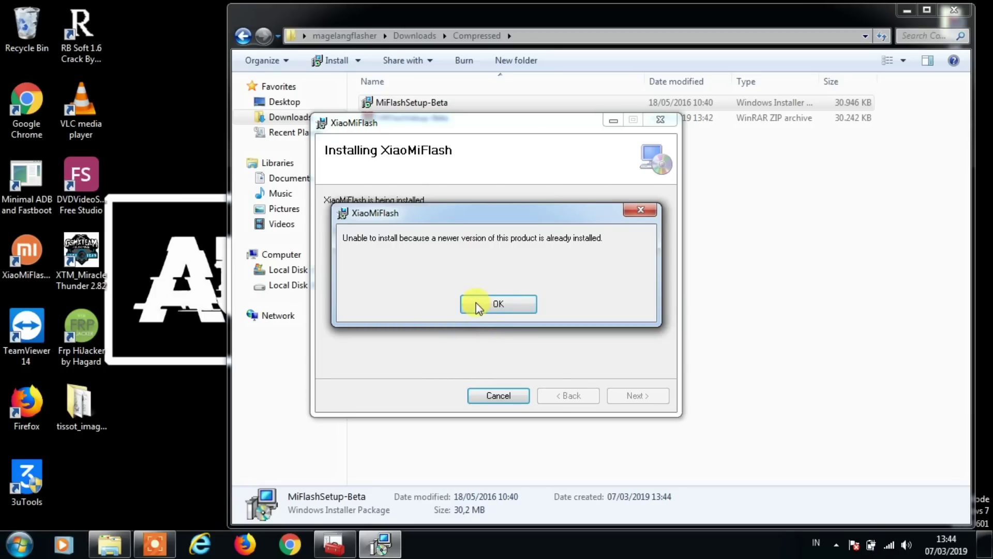
pyautogui.click(477, 306)
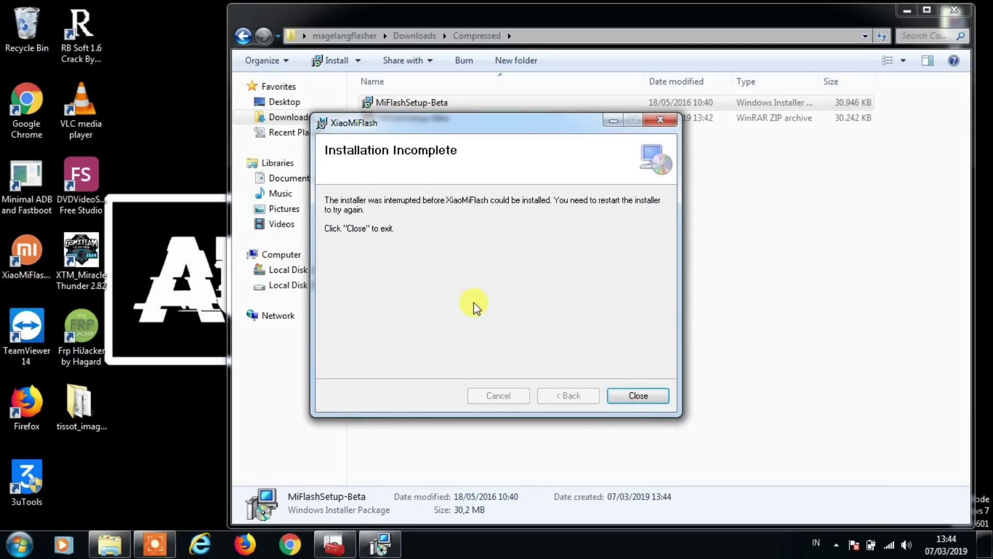
pyautogui.click(620, 394)
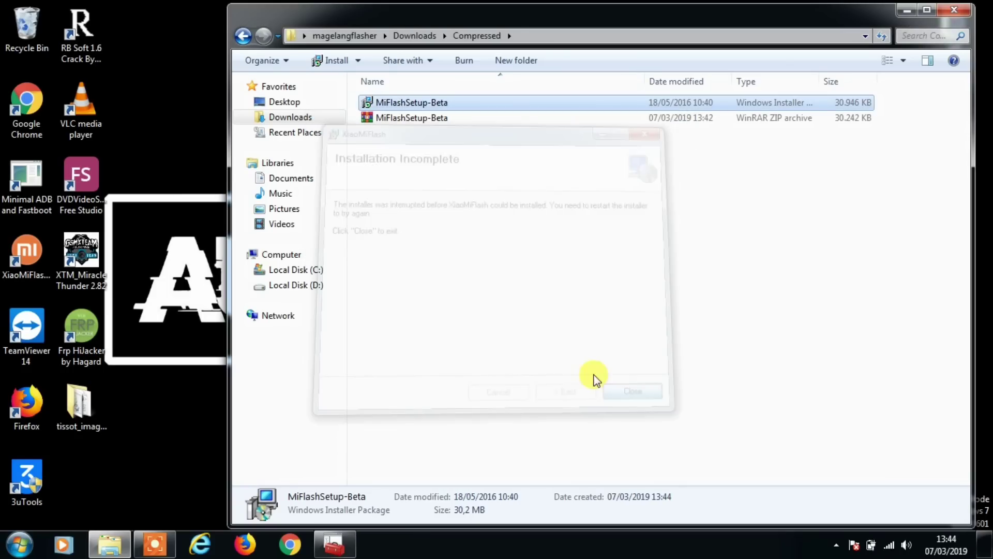
pyautogui.click(479, 269)
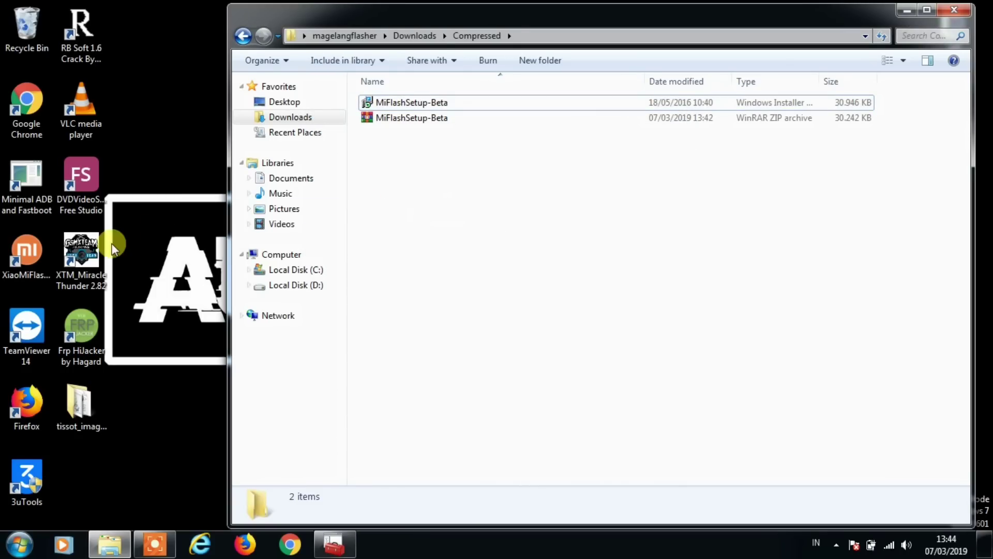
# Look through the installed programs in Control Panel for an existing XiaoMiFlash installation
pyautogui.click(39, 246)
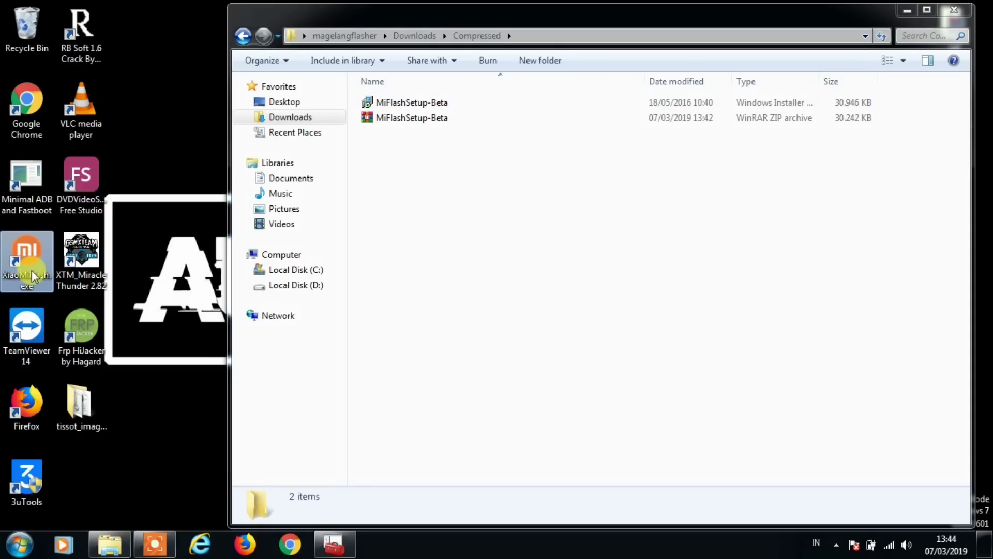
pyautogui.click(20, 544)
pyautogui.click(206, 357)
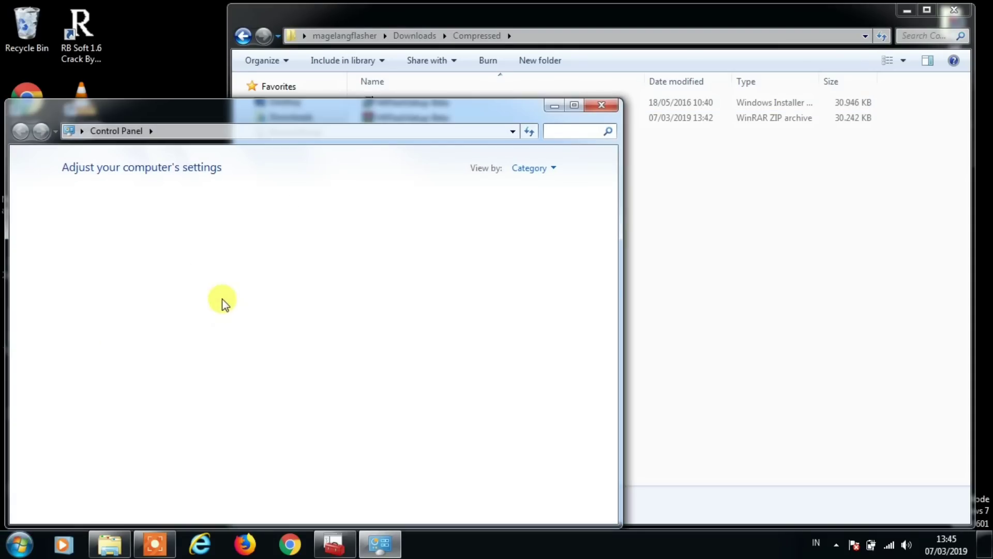
pyautogui.click(162, 399)
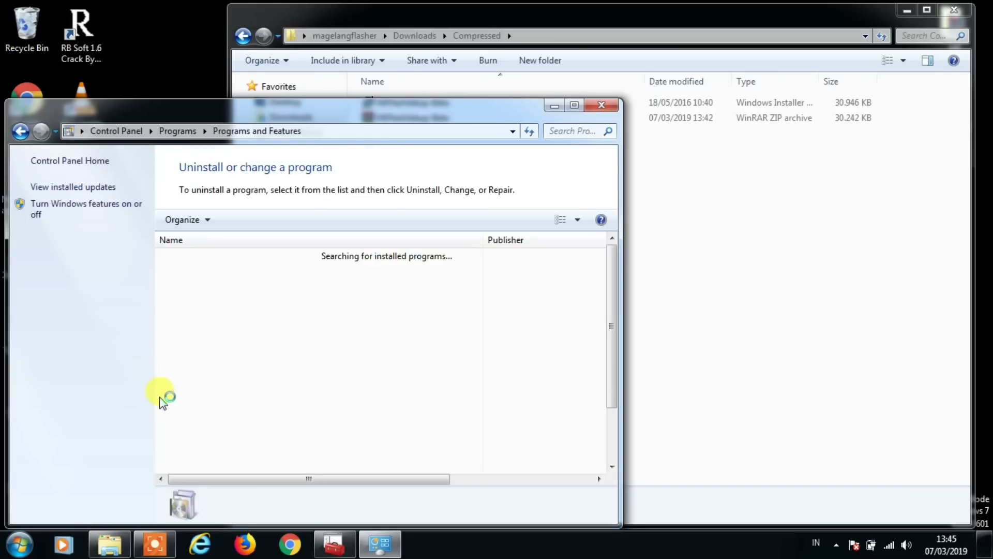
pyautogui.click(209, 326)
pyautogui.scroll(-4, 209, 328)
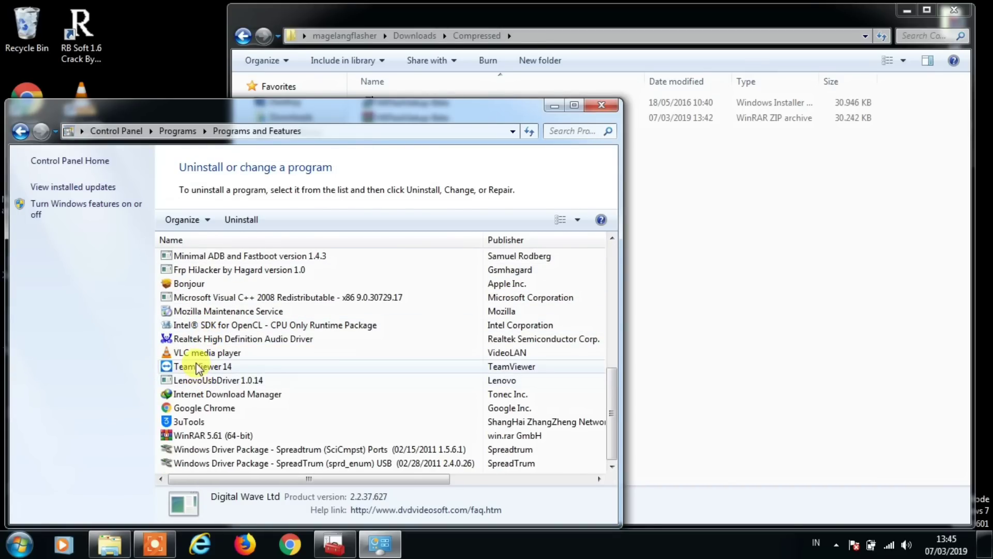
pyautogui.scroll(1, 209, 359)
pyautogui.scroll(-1, 209, 357)
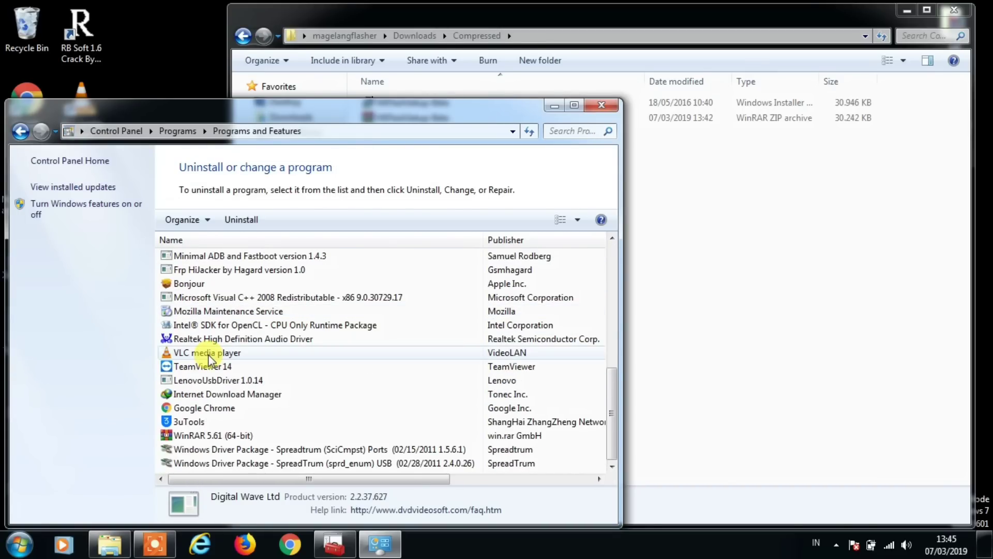
pyautogui.click(192, 434)
pyautogui.scroll(8, 199, 426)
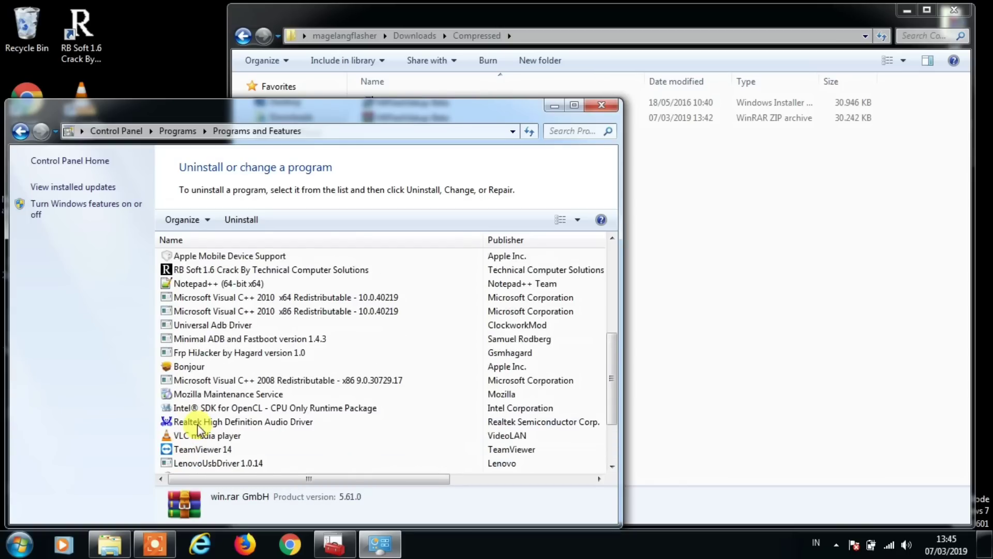
pyautogui.scroll(-8, 212, 393)
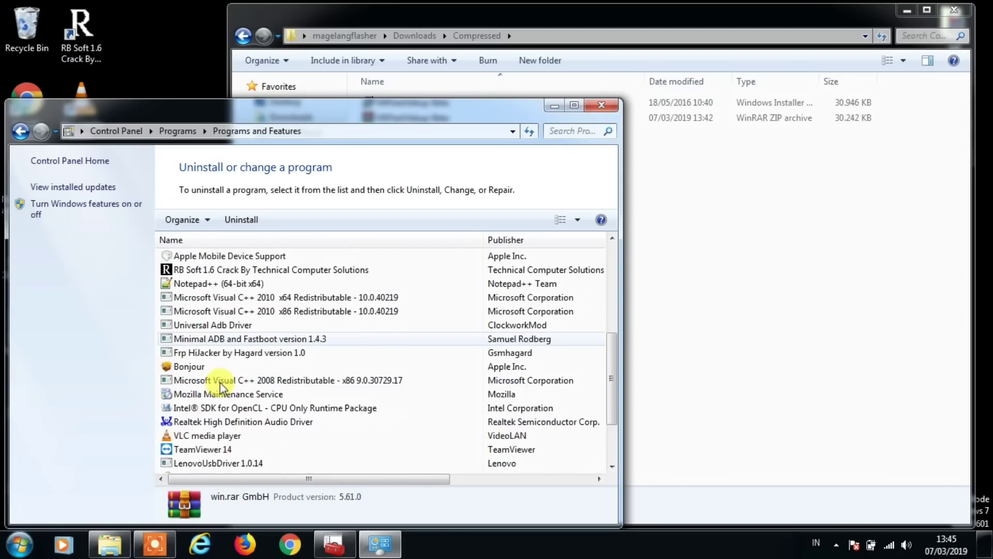
pyautogui.click(601, 105)
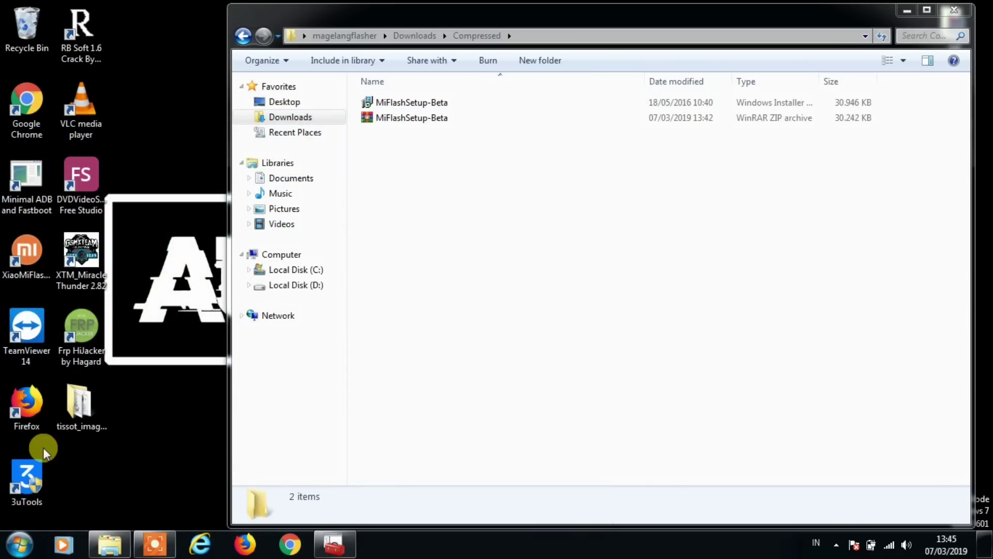
# Try to remove the existing XiaoMiFlash version with its own uninstall shortcut
pyautogui.click(20, 545)
pyautogui.click(42, 480)
pyautogui.scroll(-3, 66, 433)
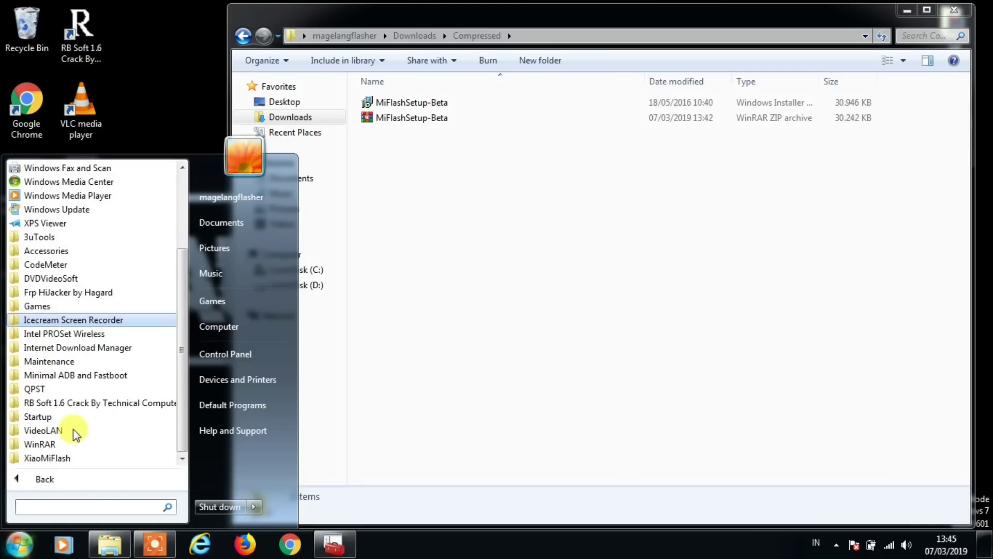
pyautogui.click(69, 464)
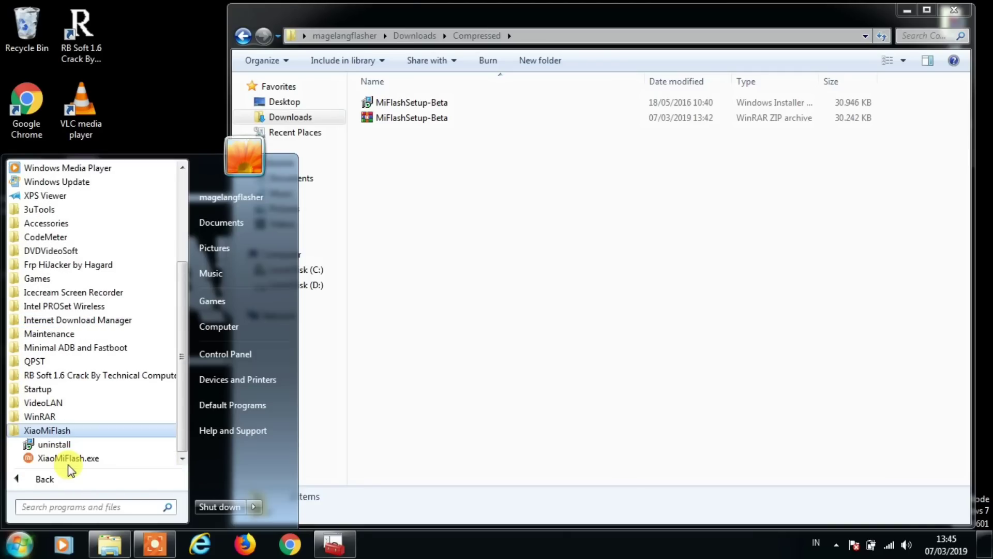
pyautogui.click(52, 443)
pyautogui.click(459, 298)
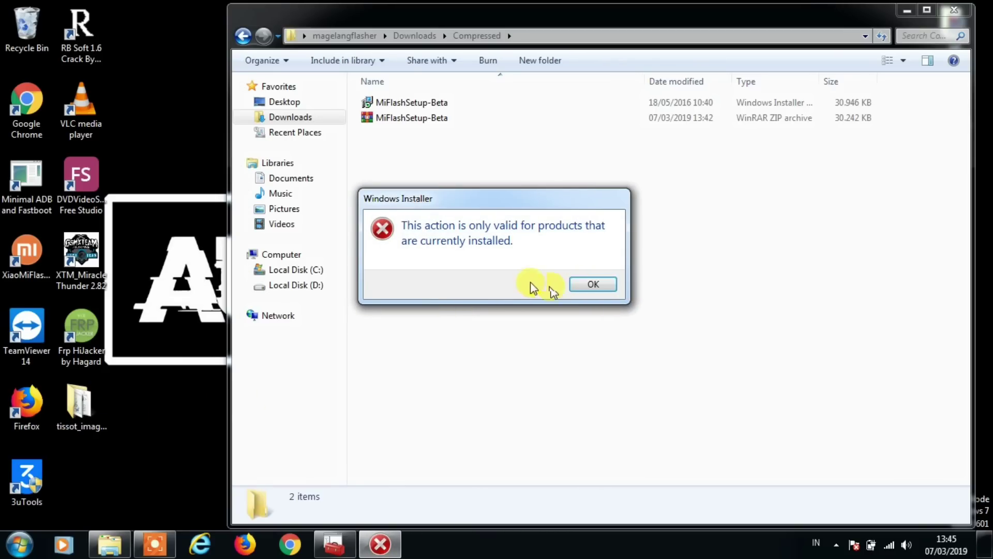
pyautogui.click(588, 286)
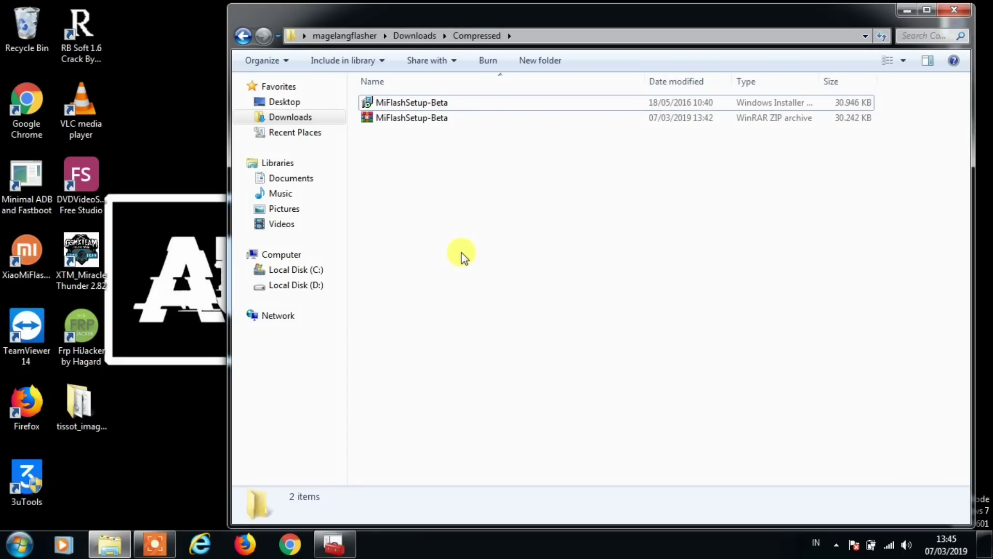
# Copy the MiFlashSetup_eng archive from the SMARTPHONE REPAIR\XIAOMI\TOOL folder on drive D
pyautogui.moveTo(501, 13); pyautogui.dragTo(471, 11)
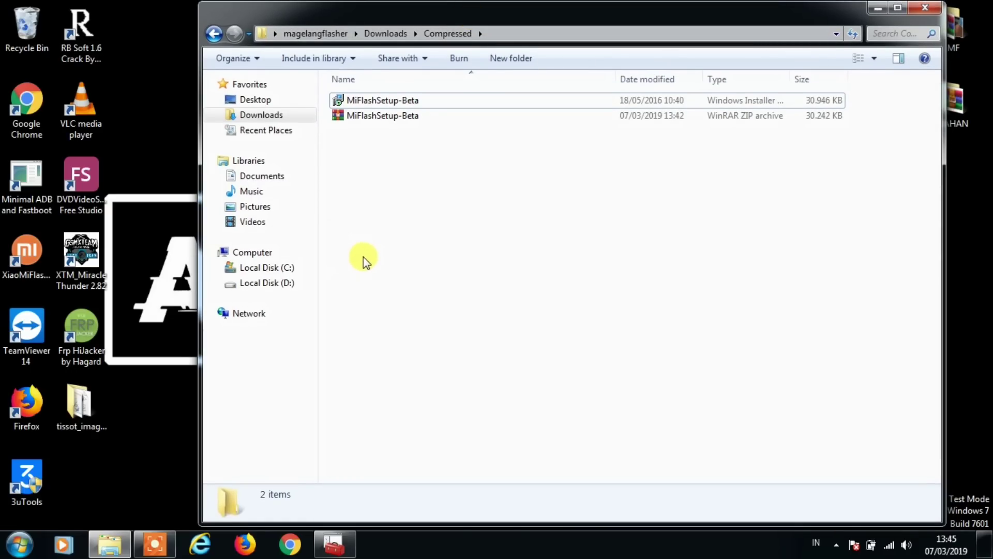
pyautogui.click(296, 284)
pyautogui.doubleClick(392, 116)
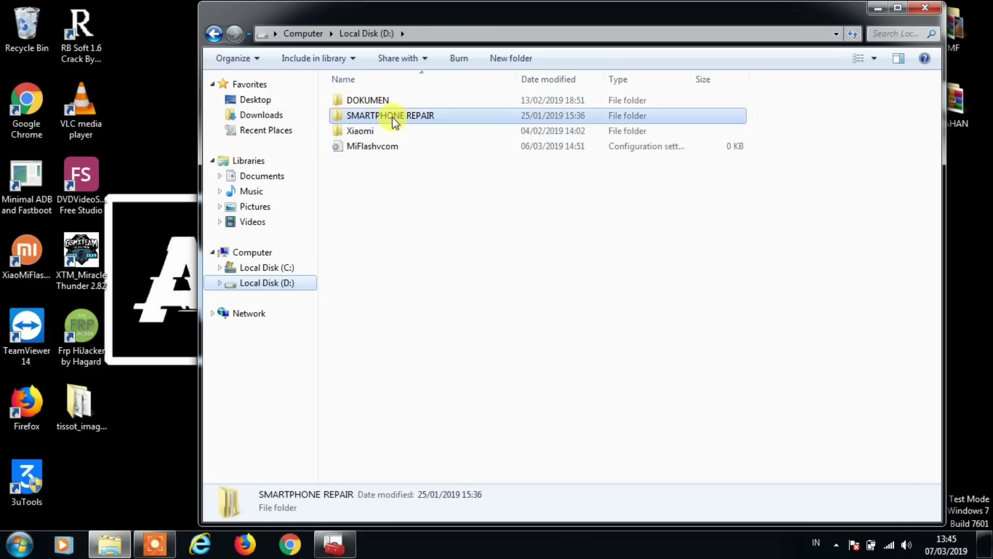
pyautogui.doubleClick(380, 334)
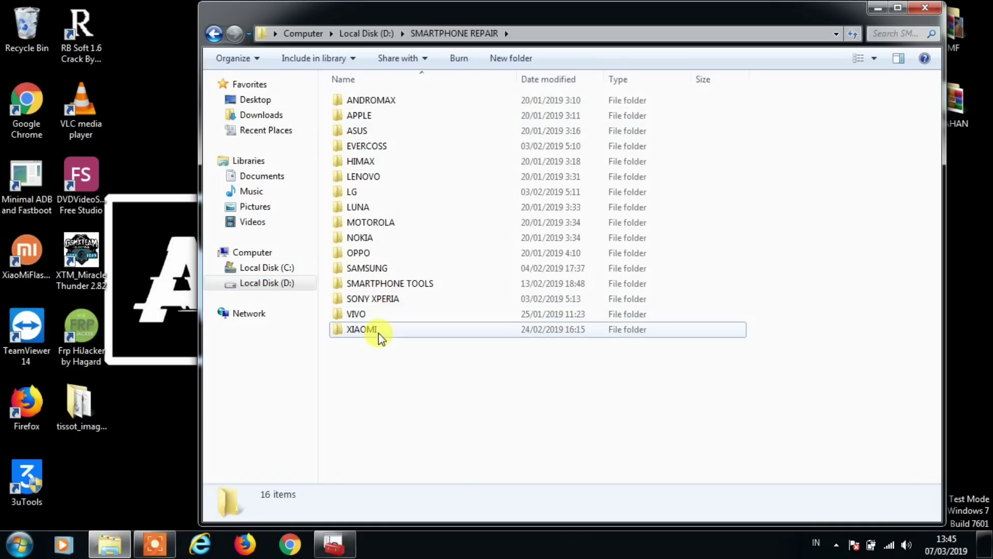
pyautogui.scroll(-5, 383, 347)
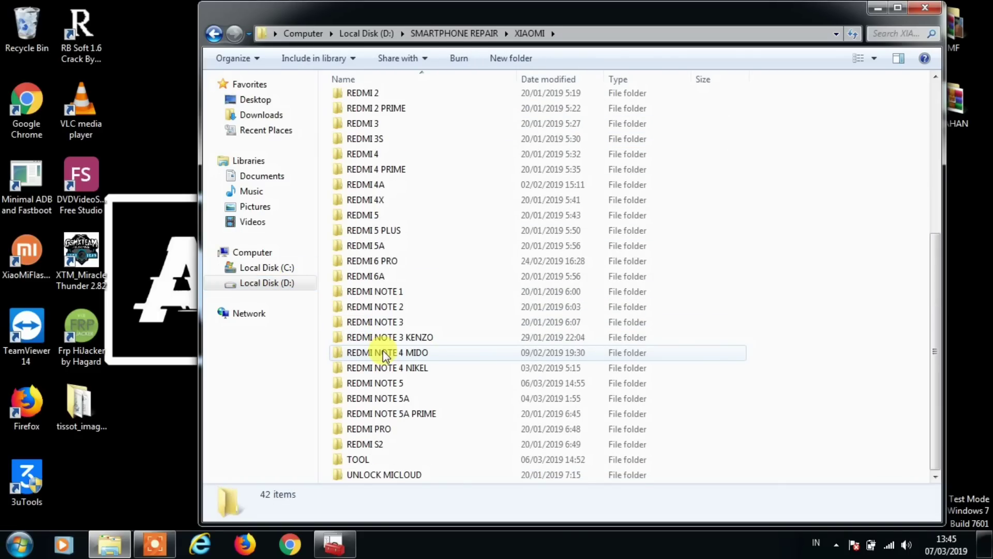
pyautogui.doubleClick(385, 459)
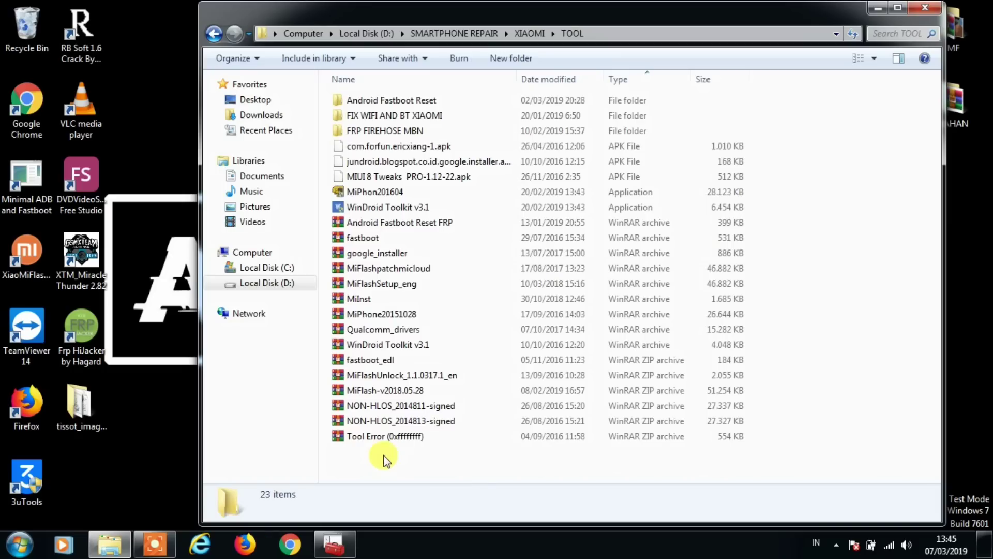
pyautogui.click(373, 283)
pyautogui.rightClick(375, 283)
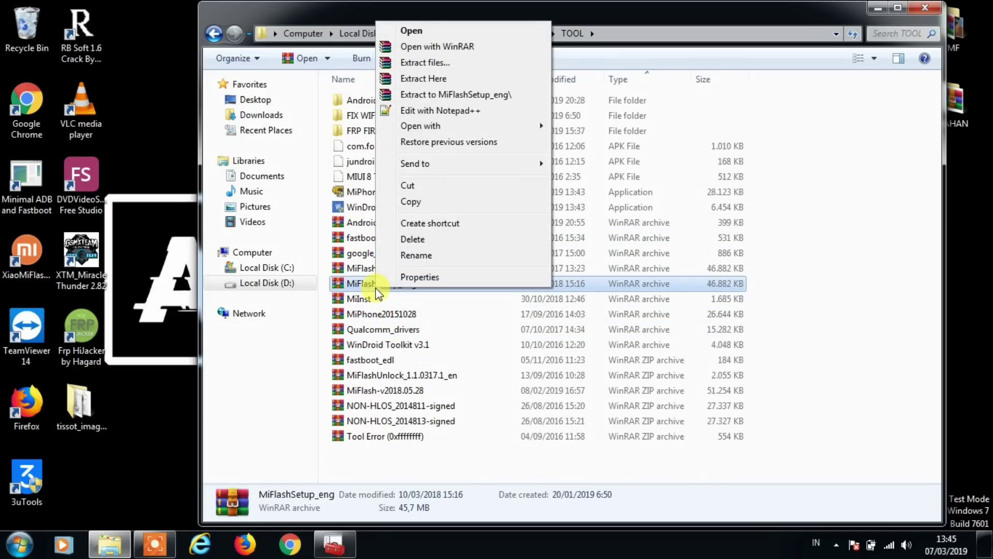
pyautogui.click(408, 201)
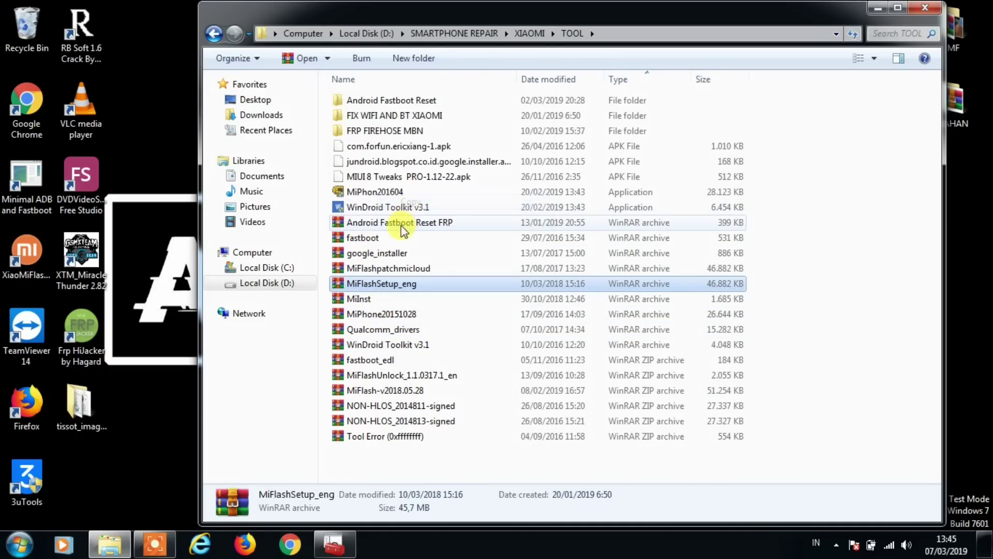
# Paste the copied MiFlashSetup_eng archive into the BAHAN folder on the desktop
pyautogui.click(918, 13)
pyautogui.doubleClick(960, 114)
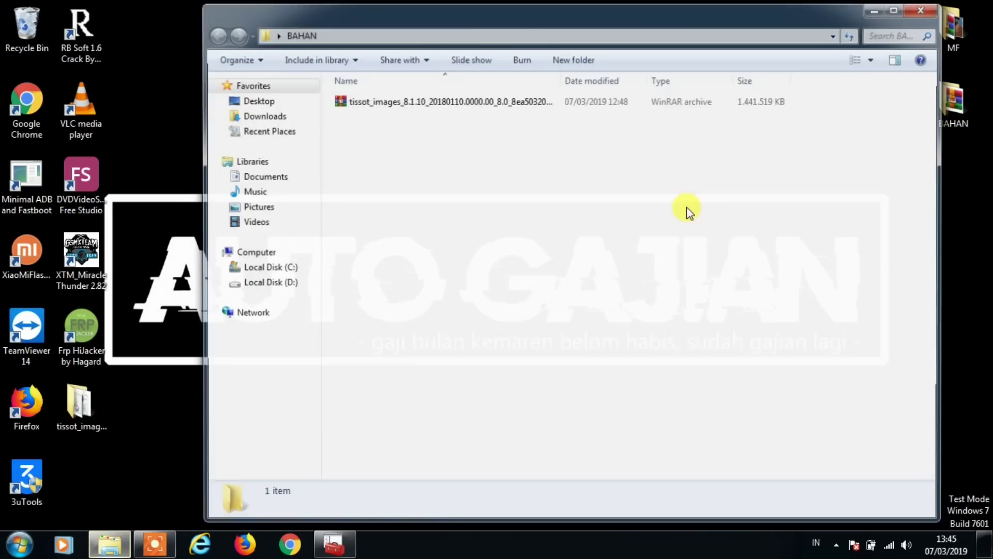
pyautogui.rightClick(493, 218)
pyautogui.click(523, 318)
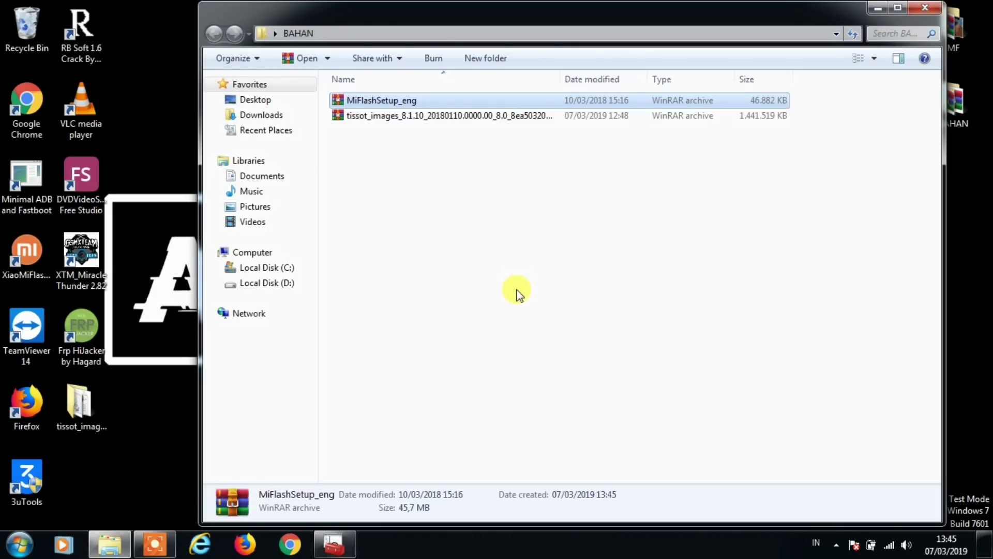
# Remove the installed XiaoMiFlash with the MiFlashSetup_eng.msi setup wizard from the archive, and close the archive and its folder
pyautogui.click(396, 99)
pyautogui.doubleClick(395, 99)
pyautogui.doubleClick(280, 262)
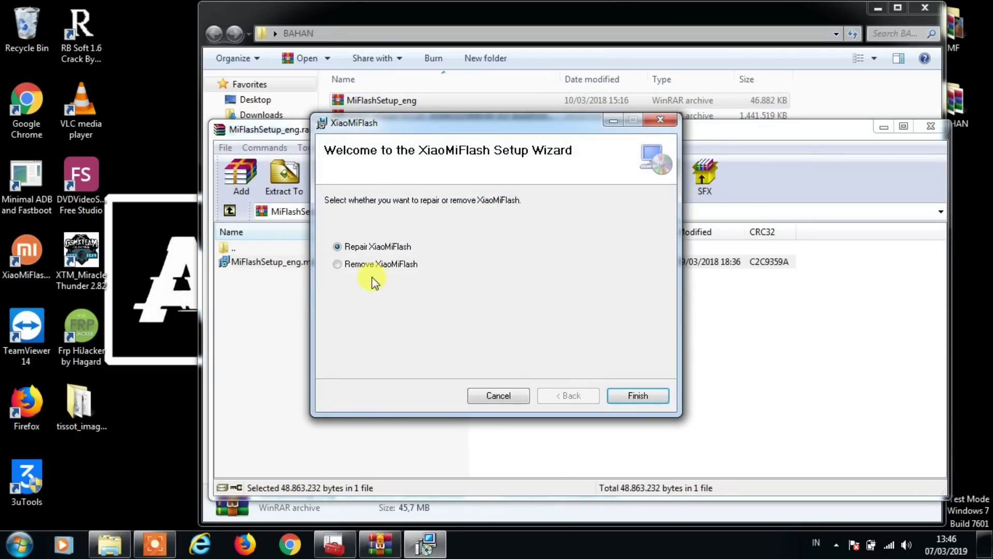
pyautogui.click(372, 269)
pyautogui.click(628, 398)
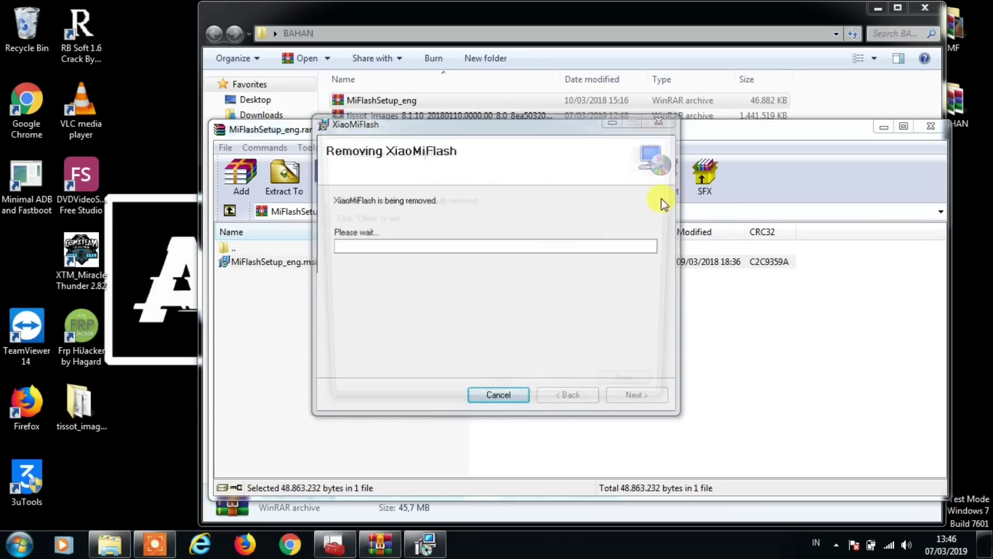
pyautogui.click(656, 396)
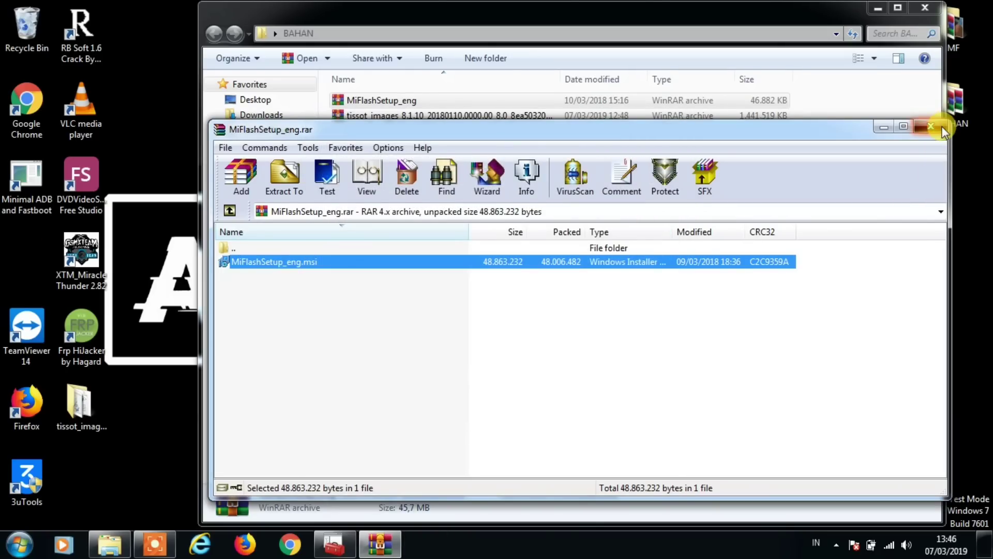
pyautogui.click(939, 126)
pyautogui.click(924, 8)
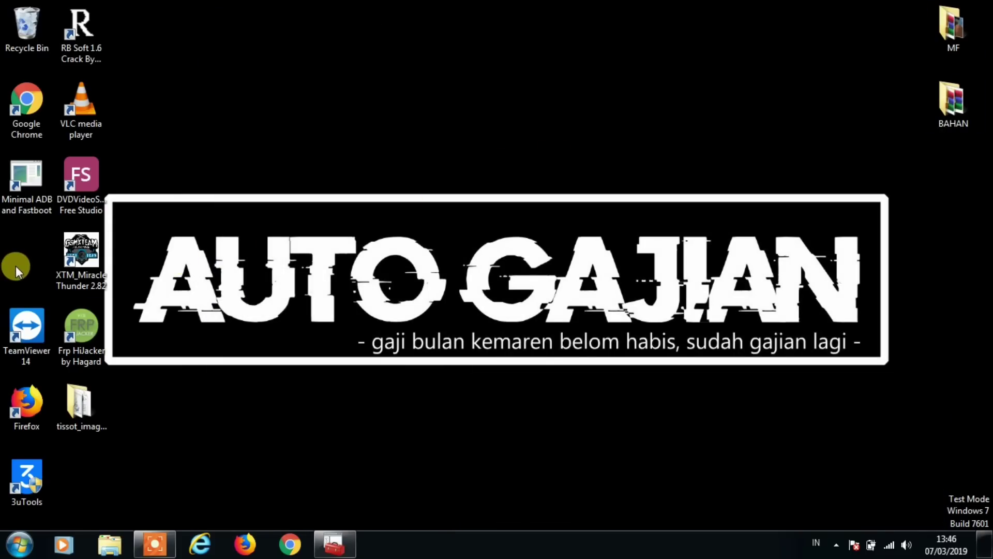
# Start the MiFlashSetup-Beta Windows Installer package from the Compressed folder in Downloads
pyautogui.click(105, 547)
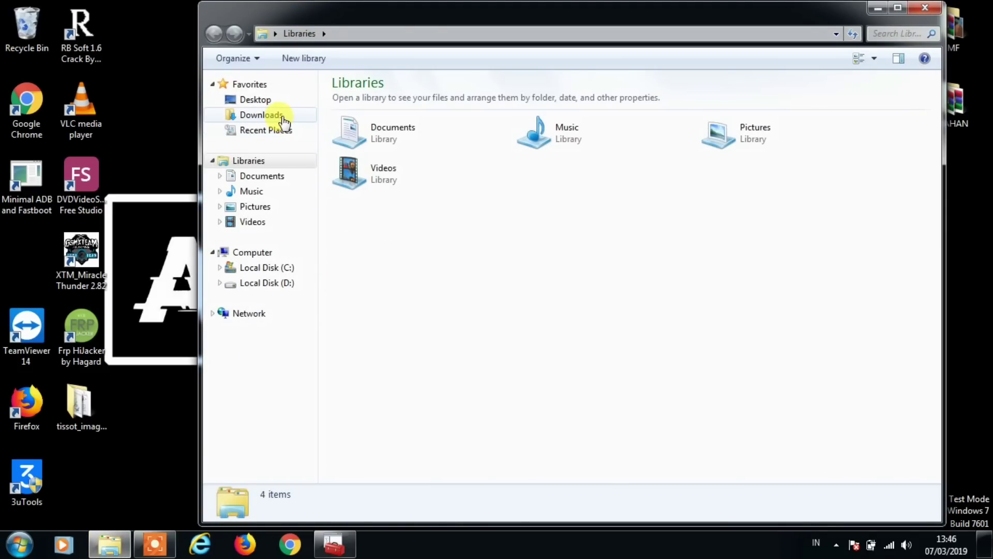
pyautogui.click(284, 122)
pyautogui.doubleClick(378, 99)
pyautogui.click(377, 101)
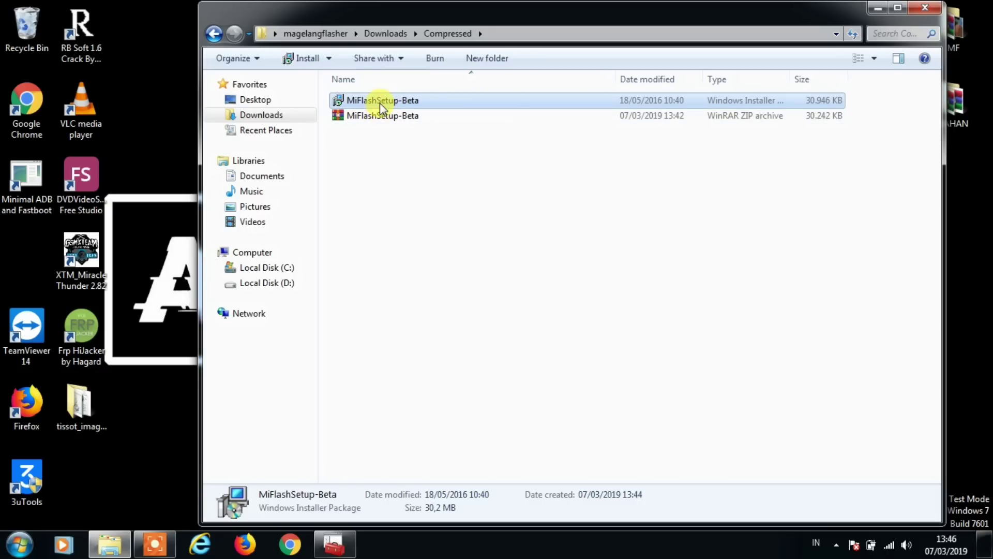
pyautogui.click(377, 117)
pyautogui.click(381, 103)
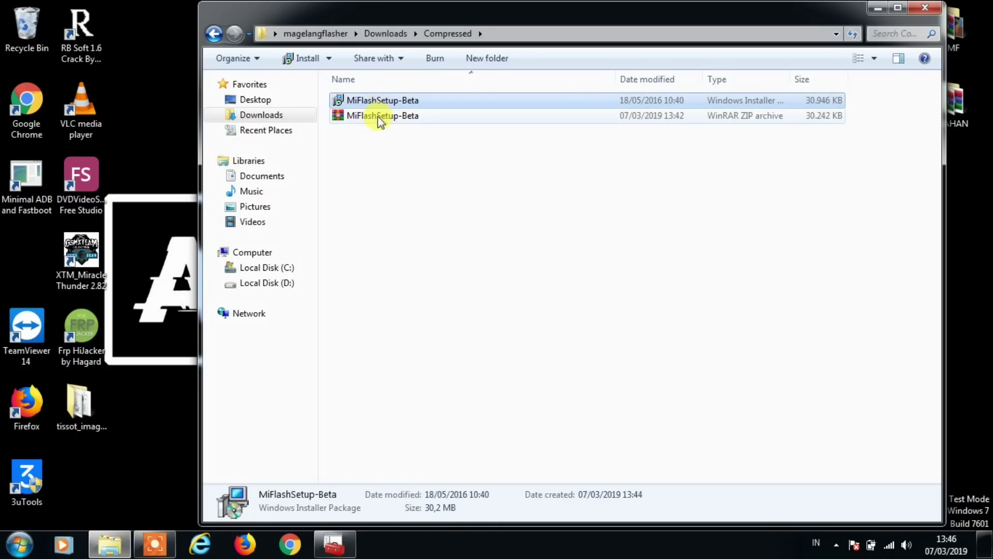
pyautogui.click(377, 116)
pyautogui.click(382, 102)
pyautogui.doubleClick(389, 103)
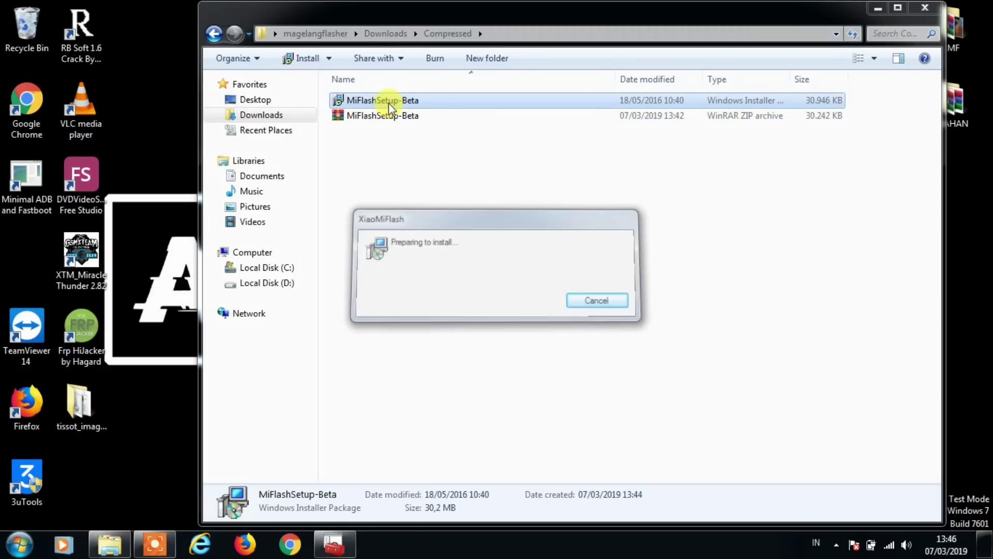
# Install XiaoMiFlash for everyone in C:\XiaoMi\XiaoMiFlash\, allowing the unverified driver software, and close the wizard and folder
pyautogui.click(632, 396)
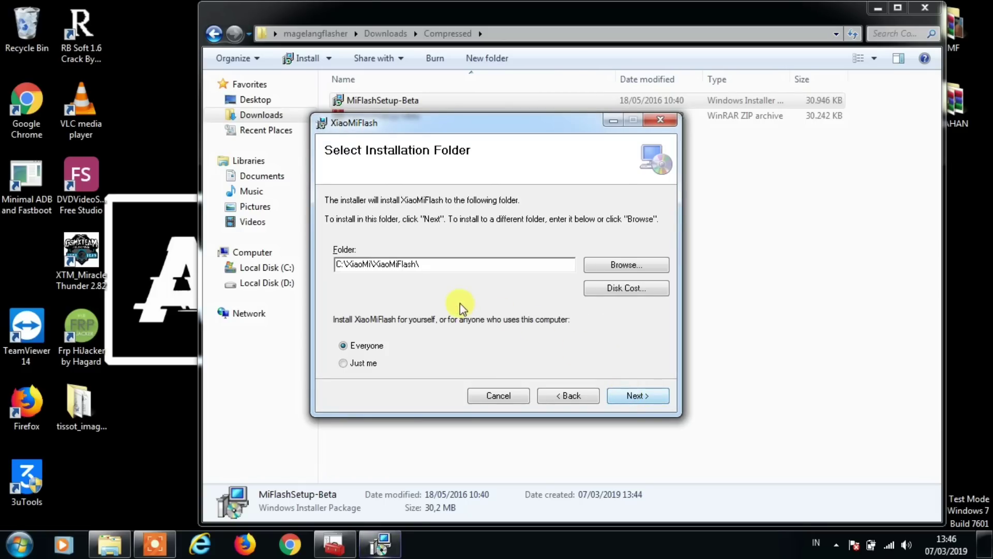
pyautogui.click(632, 400)
pyautogui.click(632, 399)
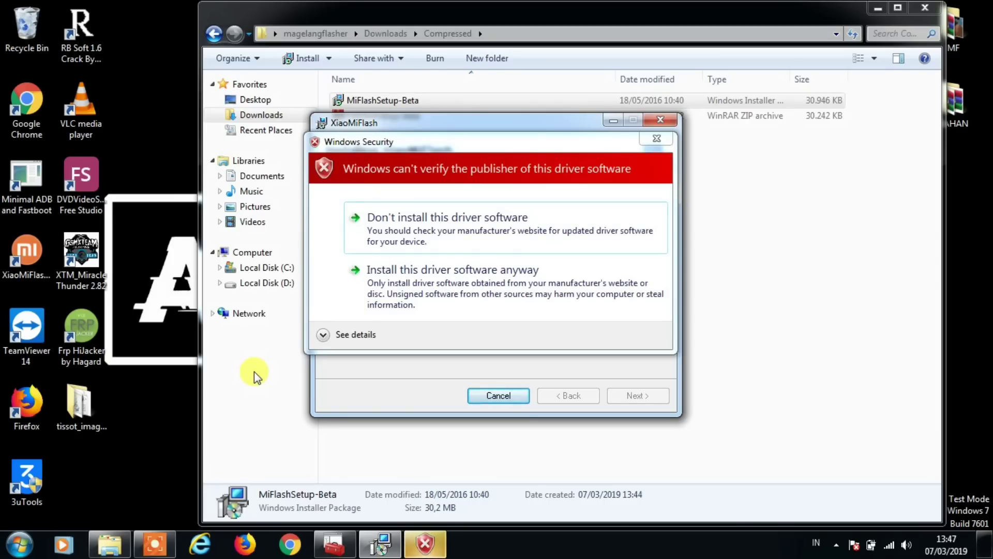
pyautogui.click(394, 310)
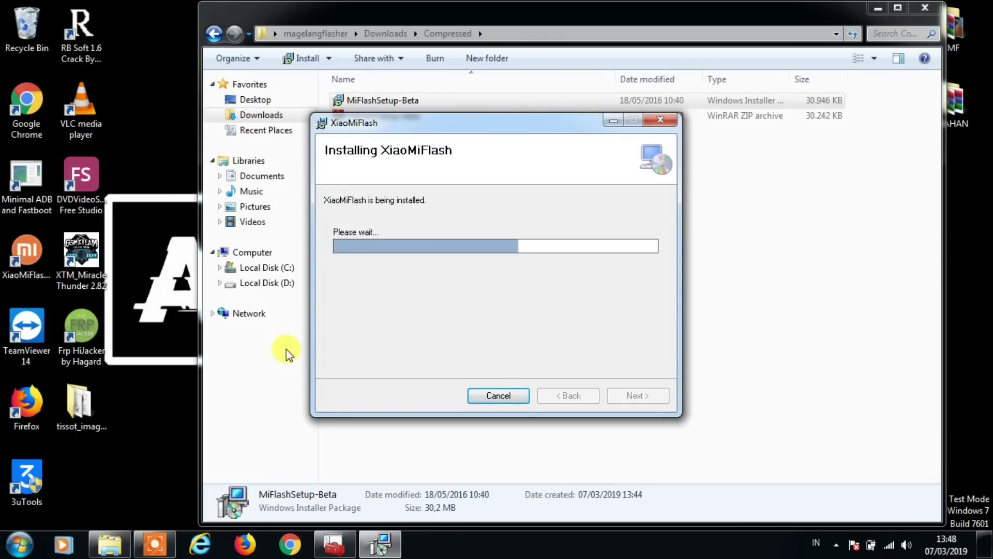
pyautogui.click(380, 288)
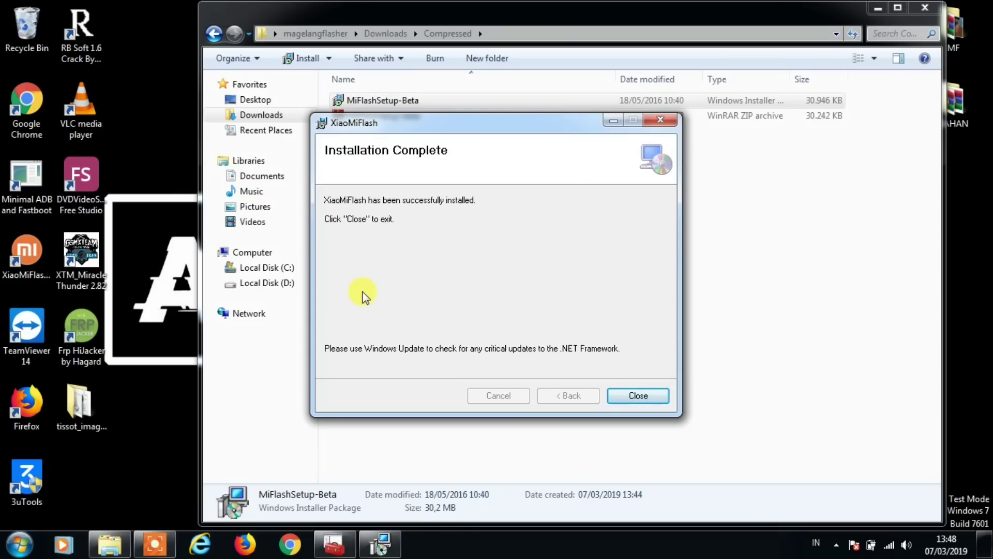
pyautogui.click(627, 399)
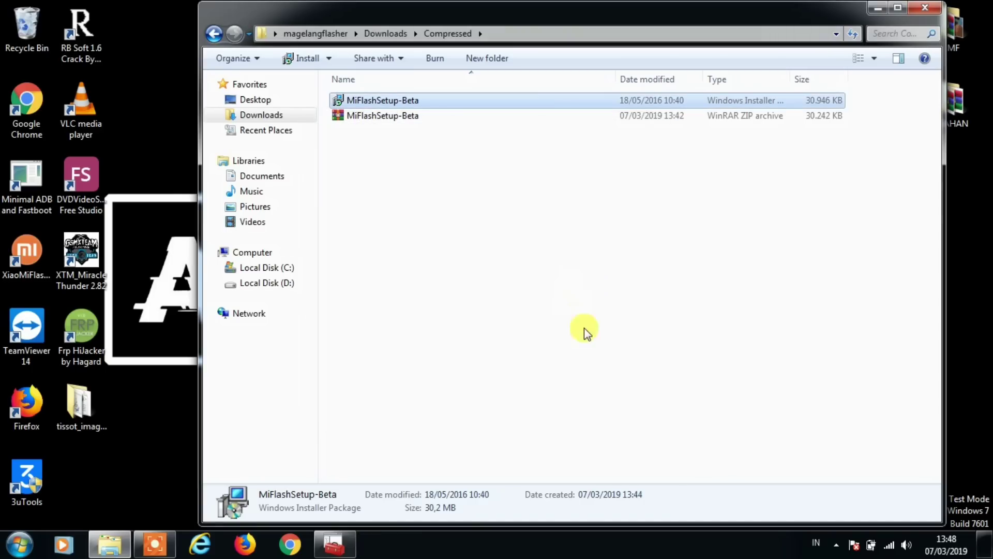
pyautogui.click(533, 222)
pyautogui.click(922, 10)
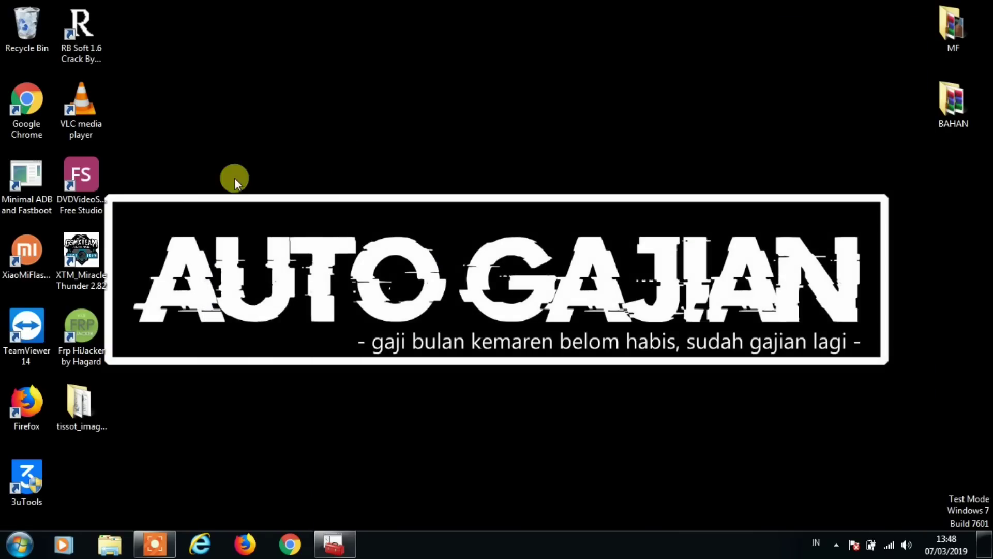
# Switch to the newly installed XiaoMiFlash(Beta) from its desktop shortcut and reposition its window
pyautogui.click(30, 259)
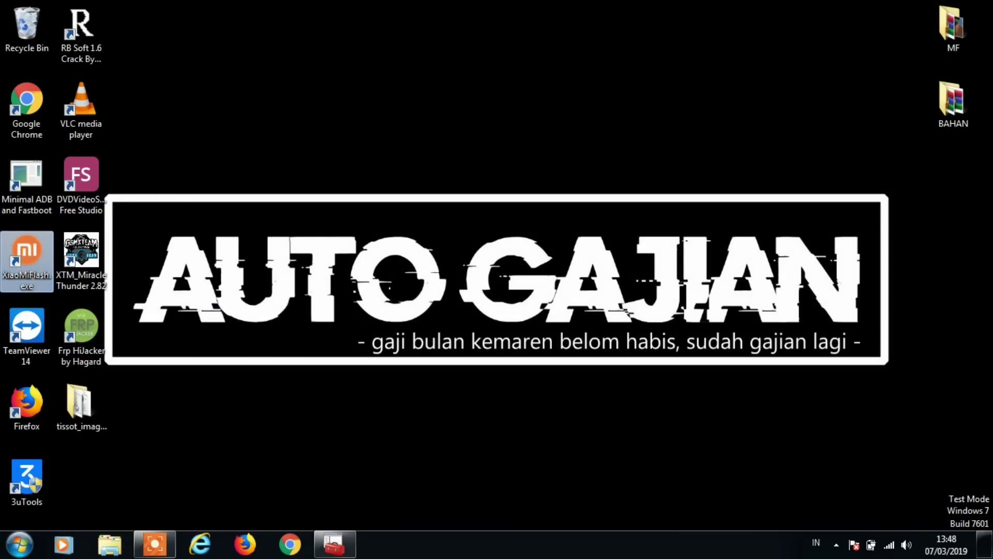
pyautogui.doubleClick(30, 259)
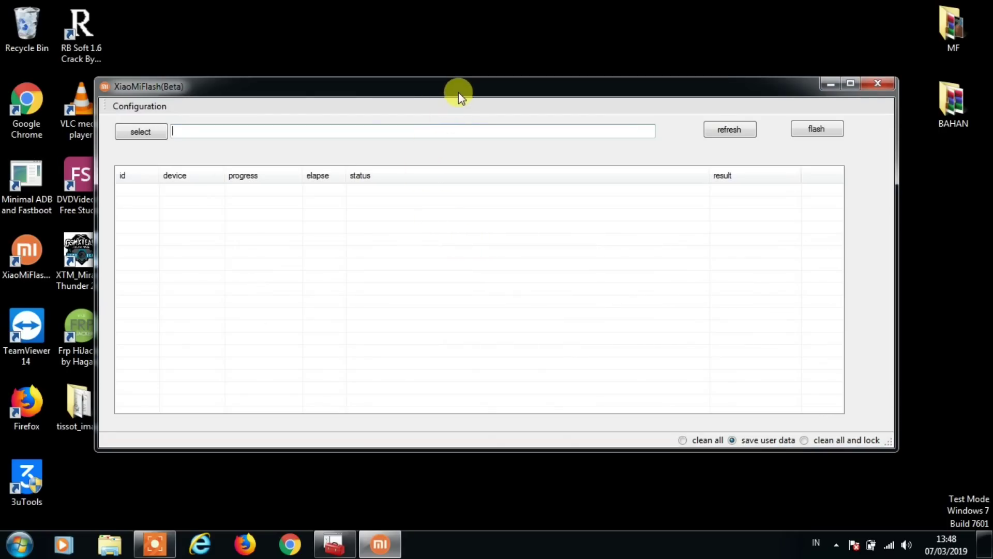
pyautogui.moveTo(458, 93); pyautogui.dragTo(375, 20)
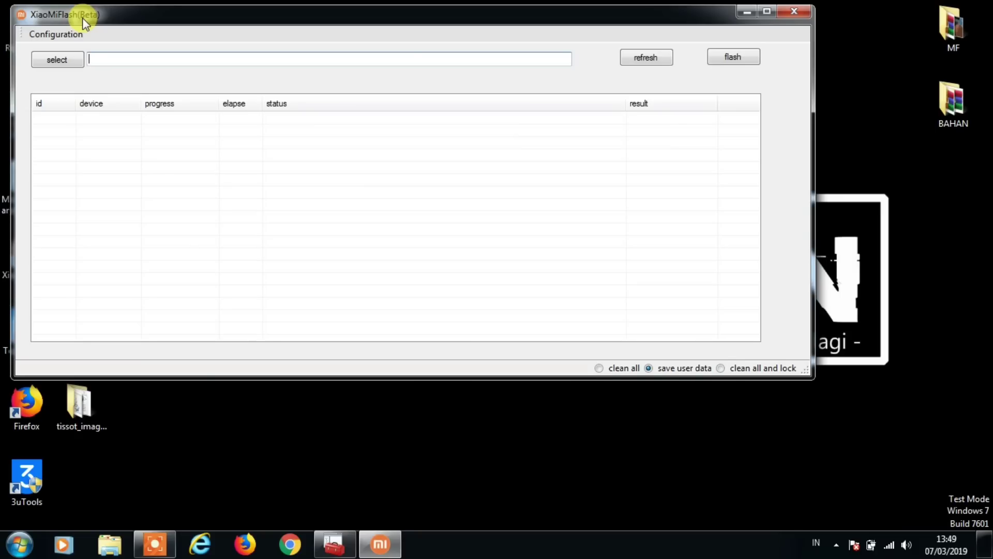
# Load the tissot_images_8.1.10_8.0 folder from the desktop as the firmware to flash
pyautogui.click(56, 66)
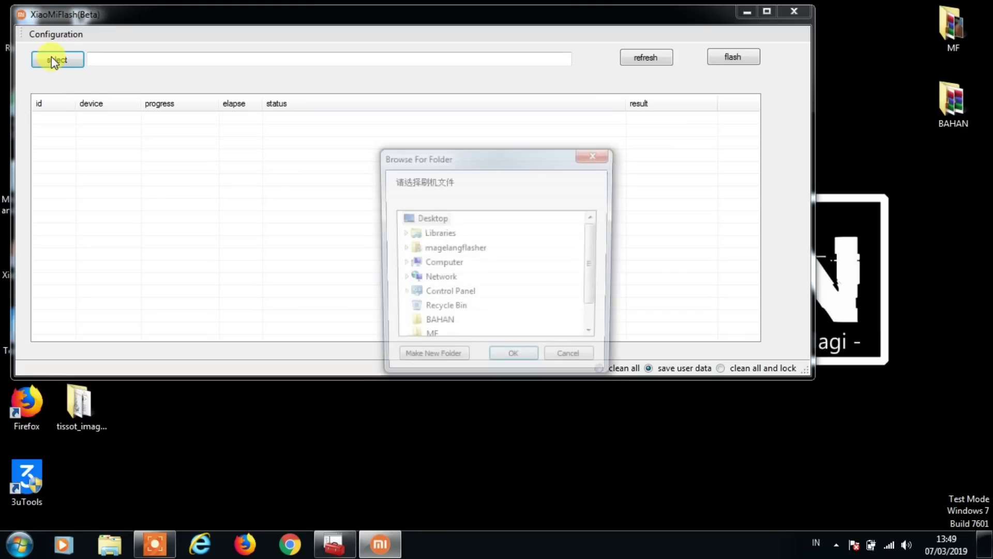
pyautogui.moveTo(455, 157); pyautogui.dragTo(273, 130)
pyautogui.moveTo(410, 222); pyautogui.dragTo(414, 275)
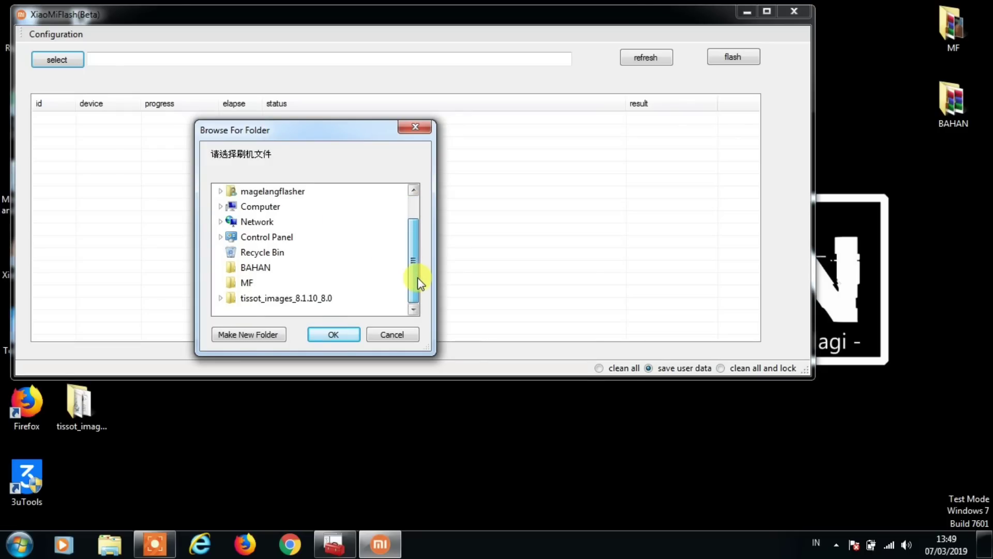
pyautogui.click(290, 301)
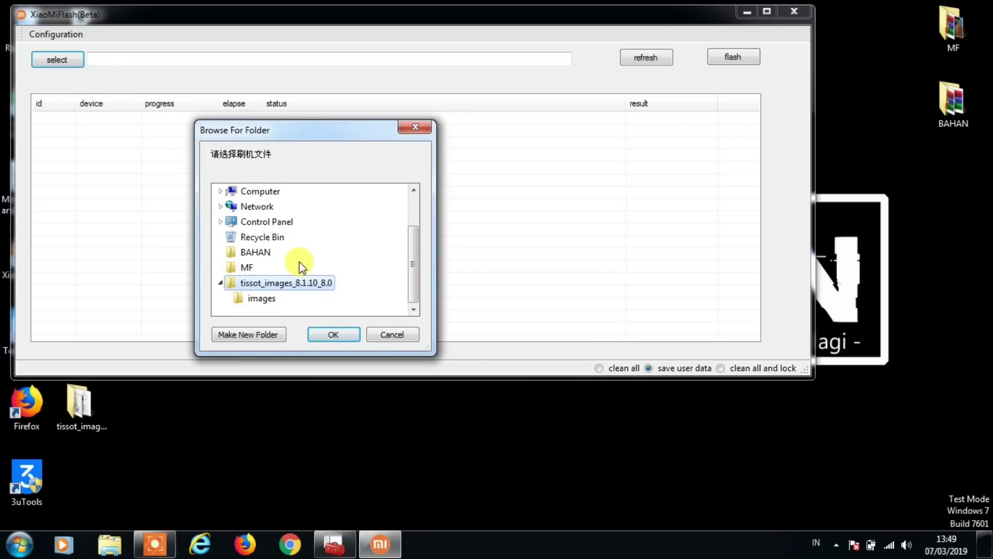
pyautogui.click(329, 337)
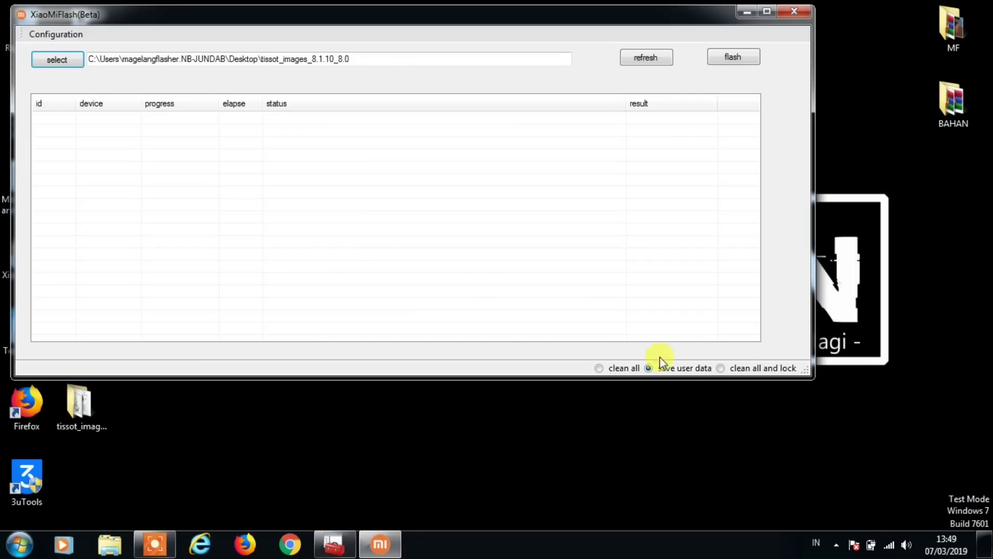
# Choose the clean all option, refresh the device list in the maximized window and start flashing the connected phone
pyautogui.click(598, 369)
pyautogui.click(766, 11)
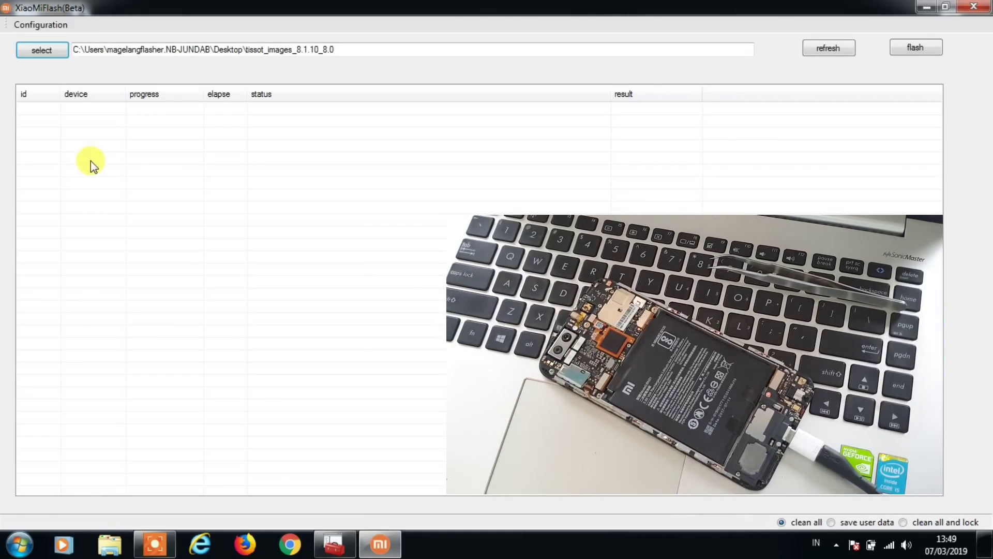
pyautogui.click(819, 49)
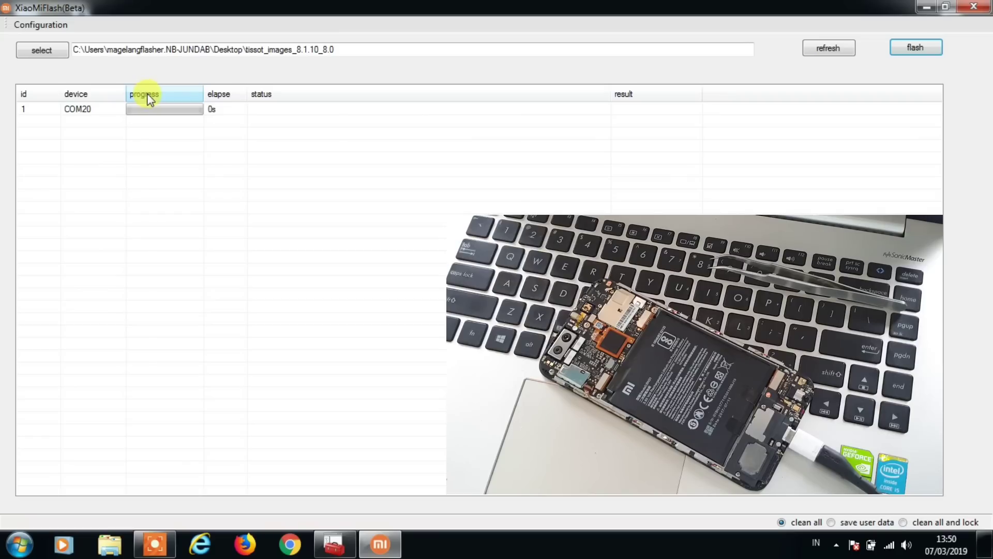
pyautogui.click(911, 49)
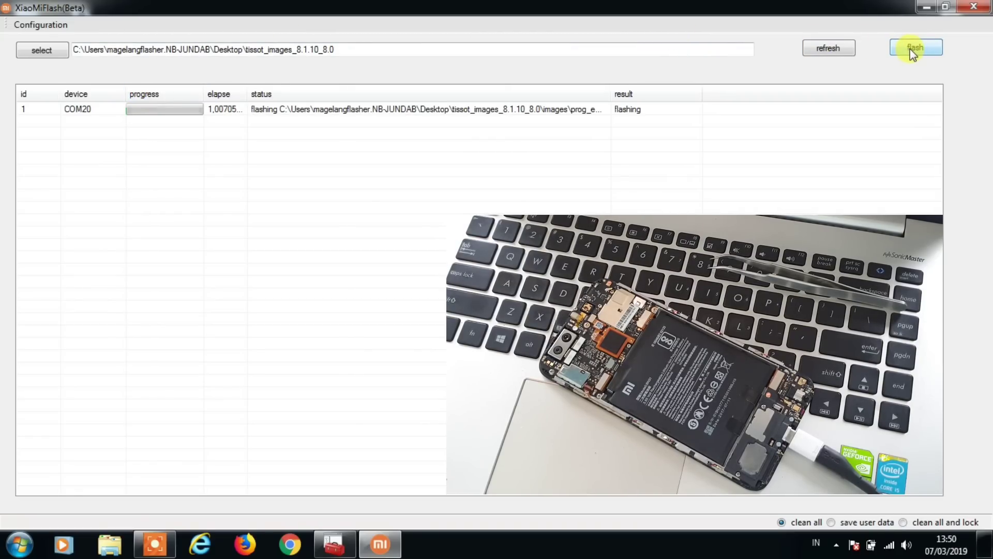